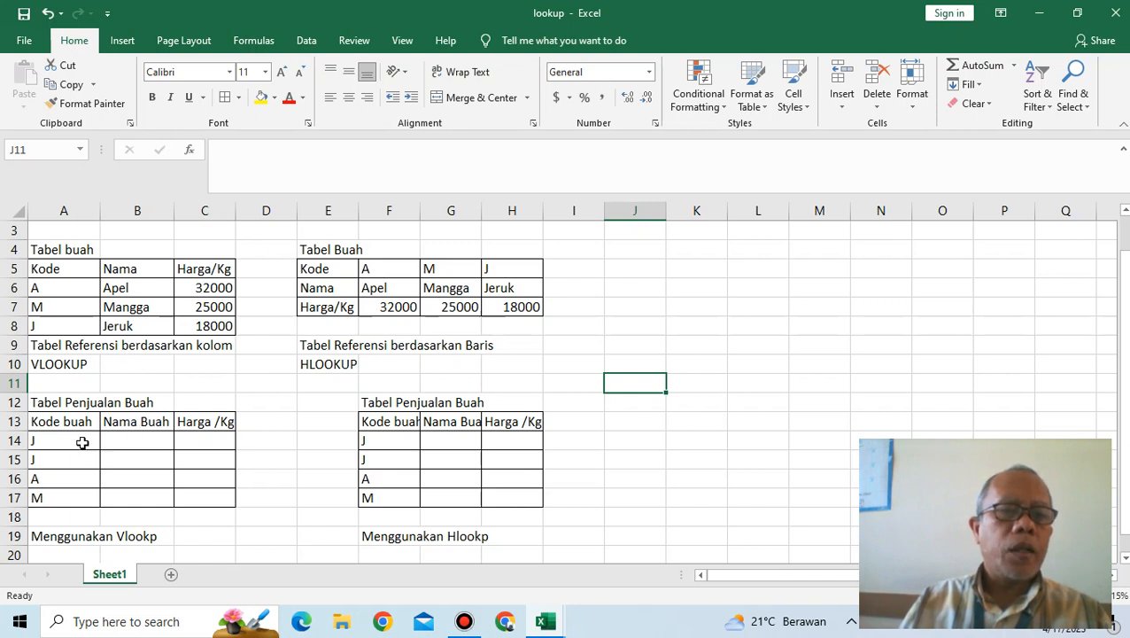
Step: Examine the blank Nama Buah and Harga /Kg cells in both sales tables and the Tabel buah reference data that matches them
left_click_drag(132, 438, 206, 500)
left_click_drag(428, 439, 526, 499)
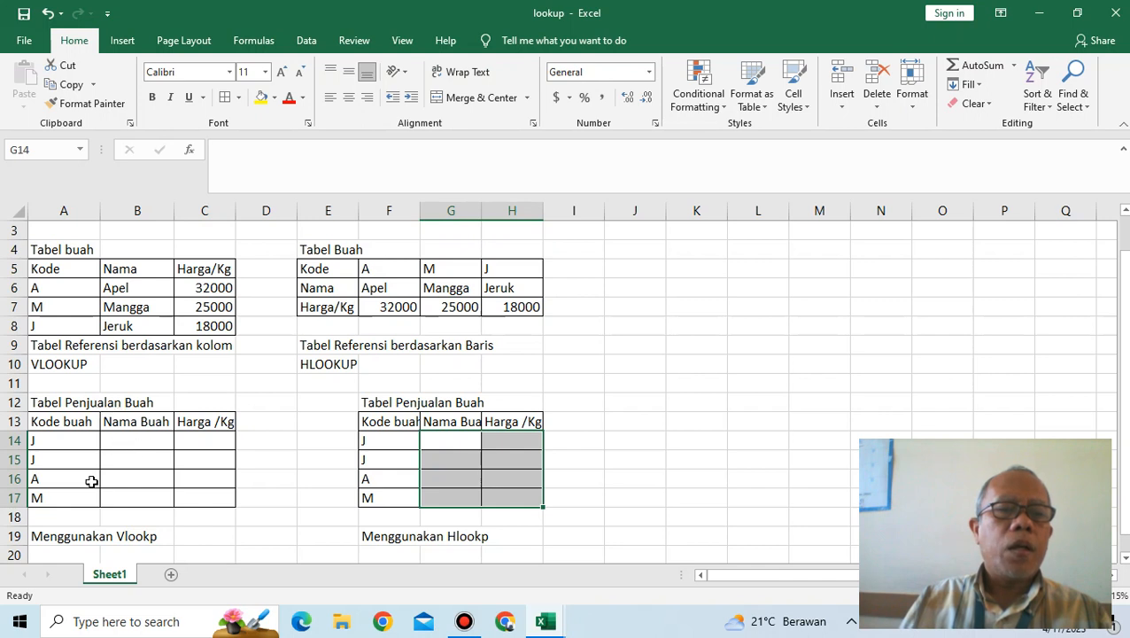
left_click(129, 302)
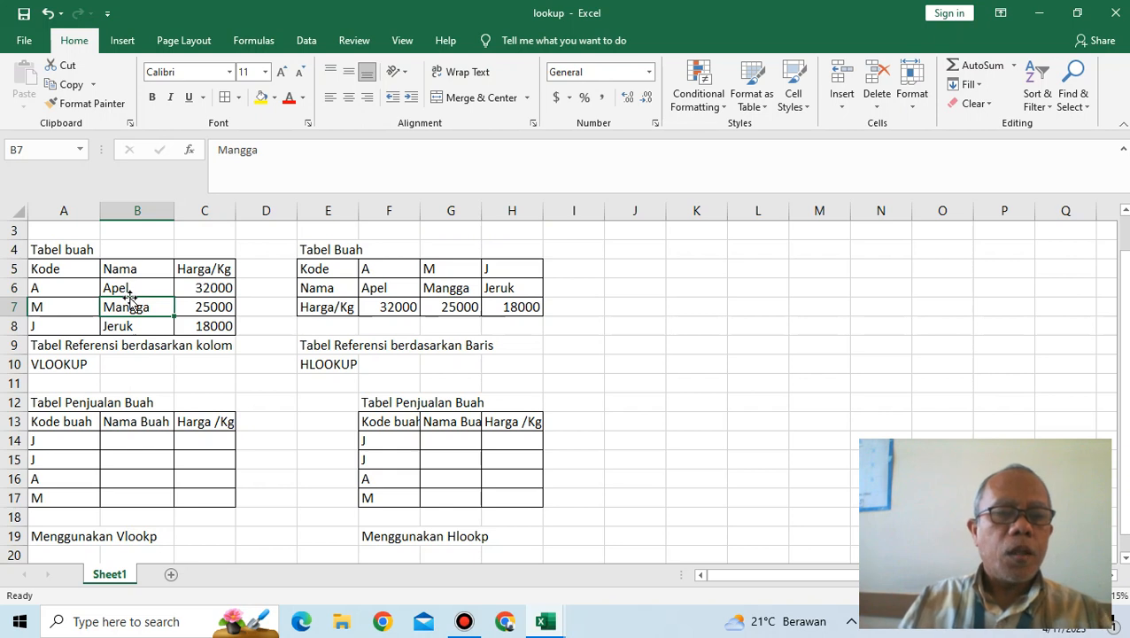
left_click(64, 445)
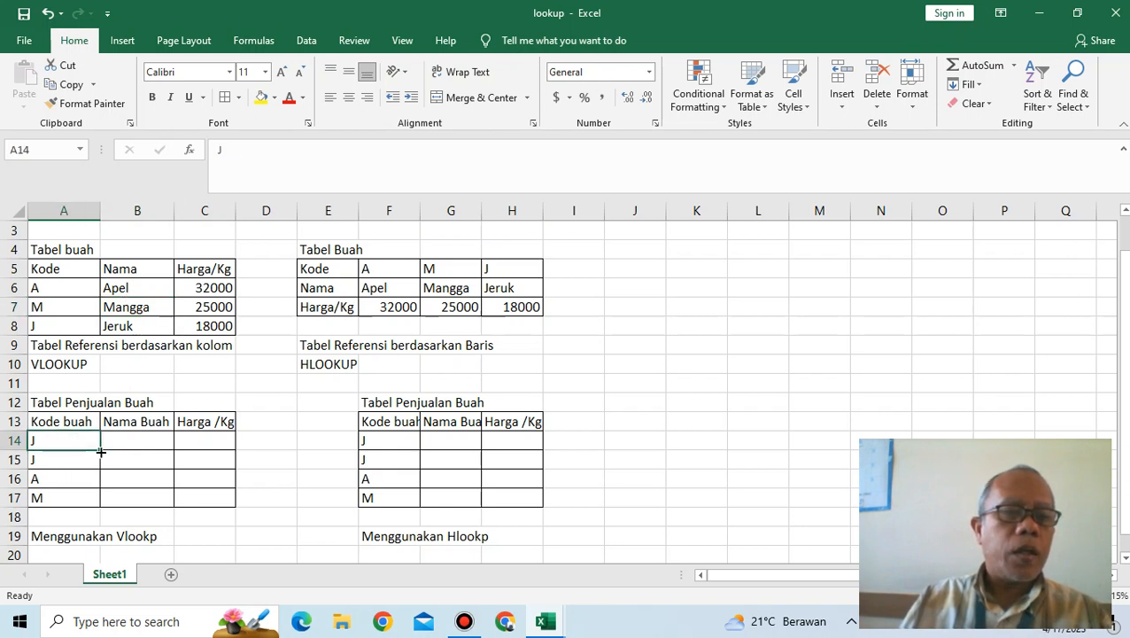
left_click(135, 447)
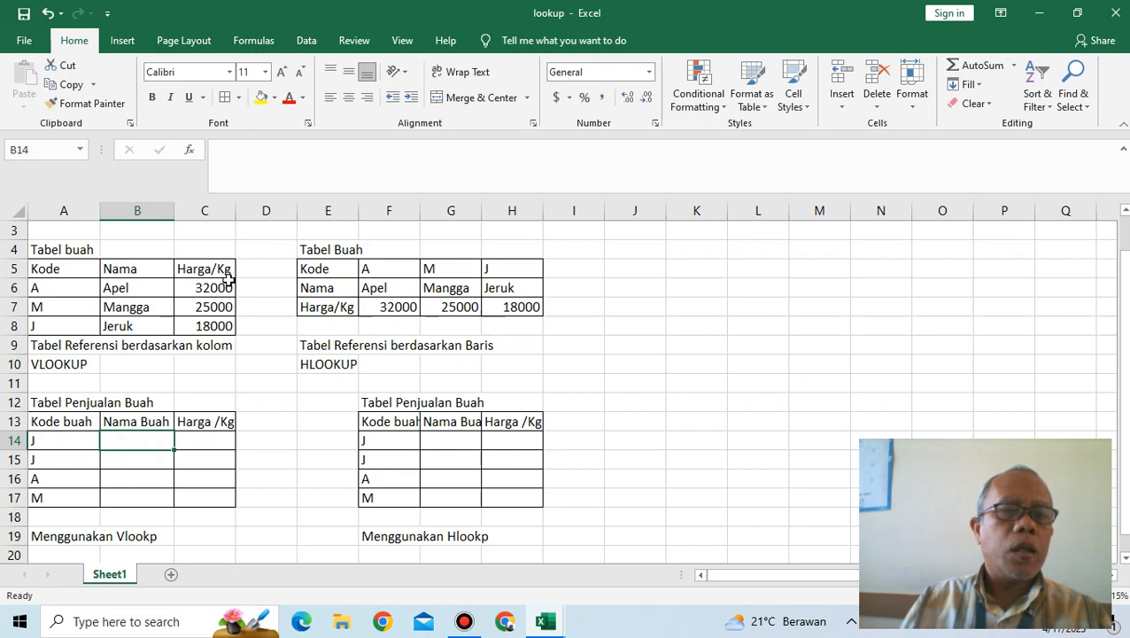
left_click(217, 449)
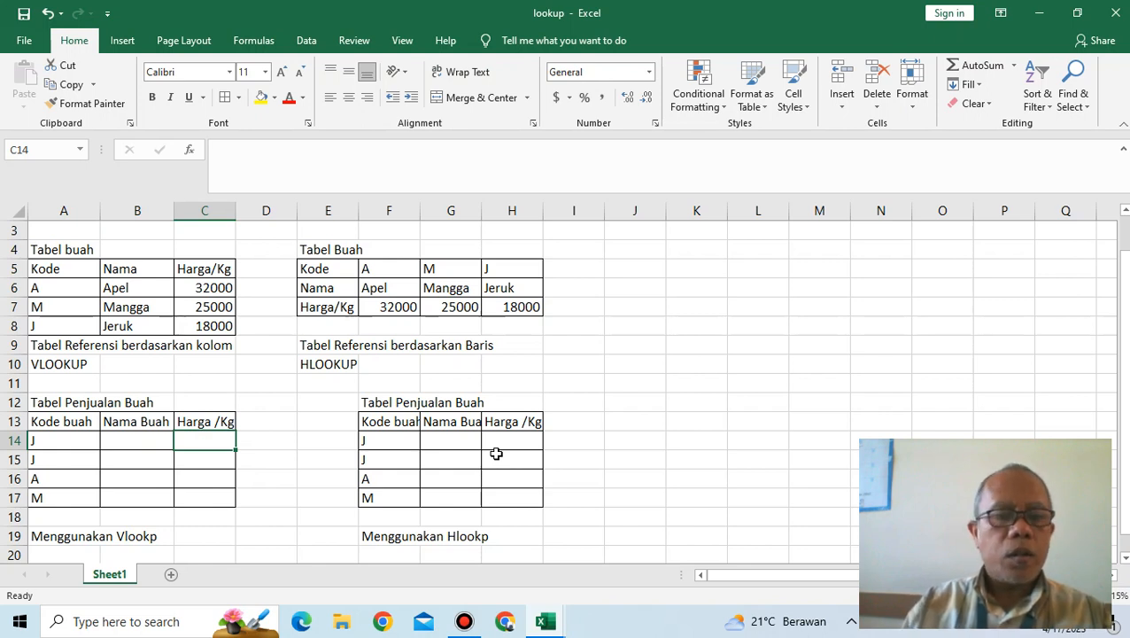
key("Home")
key("Right")
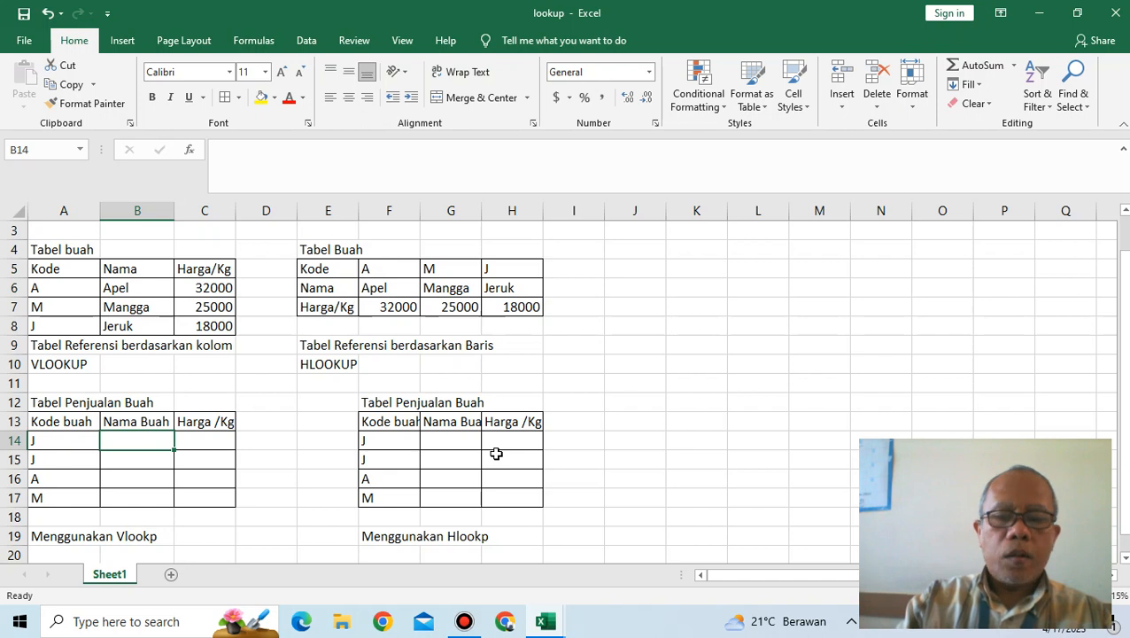
type("=")
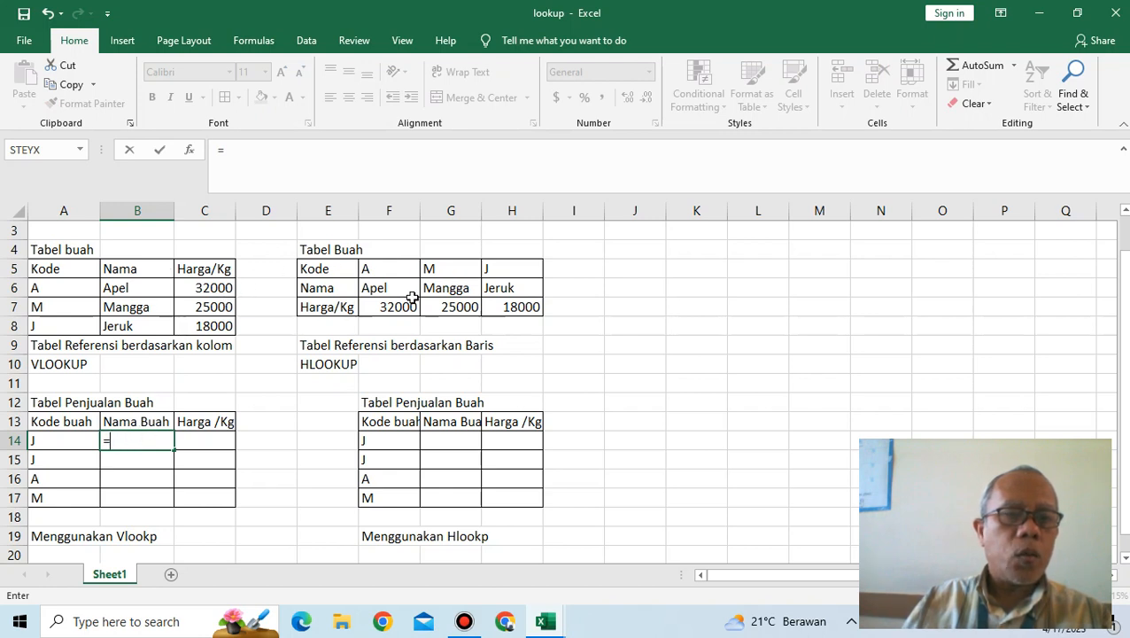
left_click(77, 272)
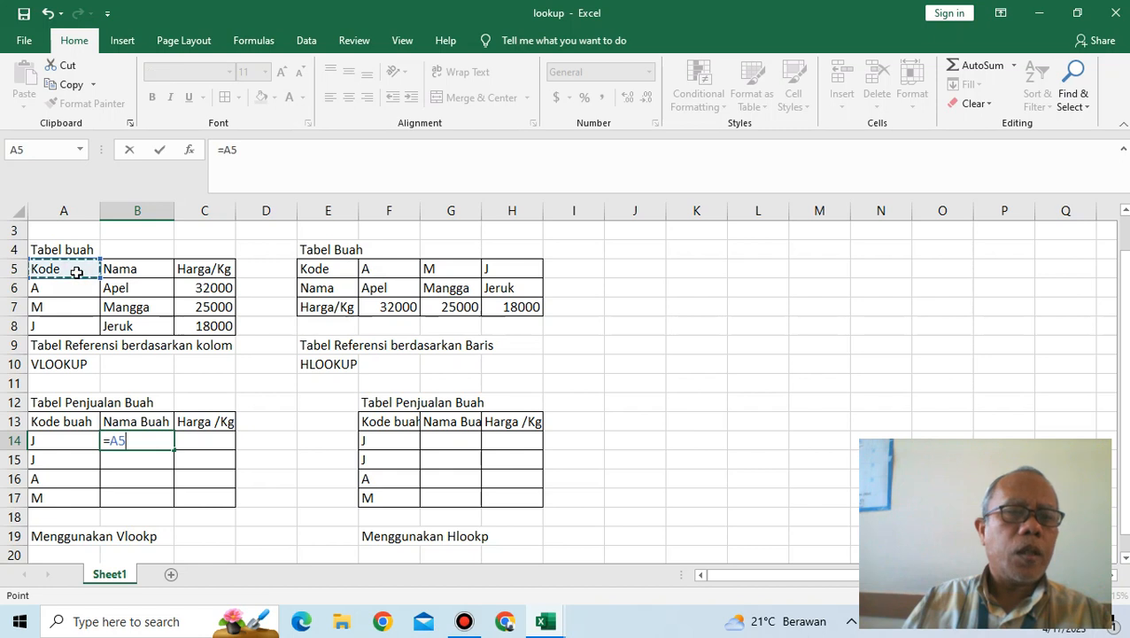
key("Escape")
Step: Compare the column headers A5:C5 with the row headers E5:E7 and the layout of the two fruit reference tables
left_click(76, 271)
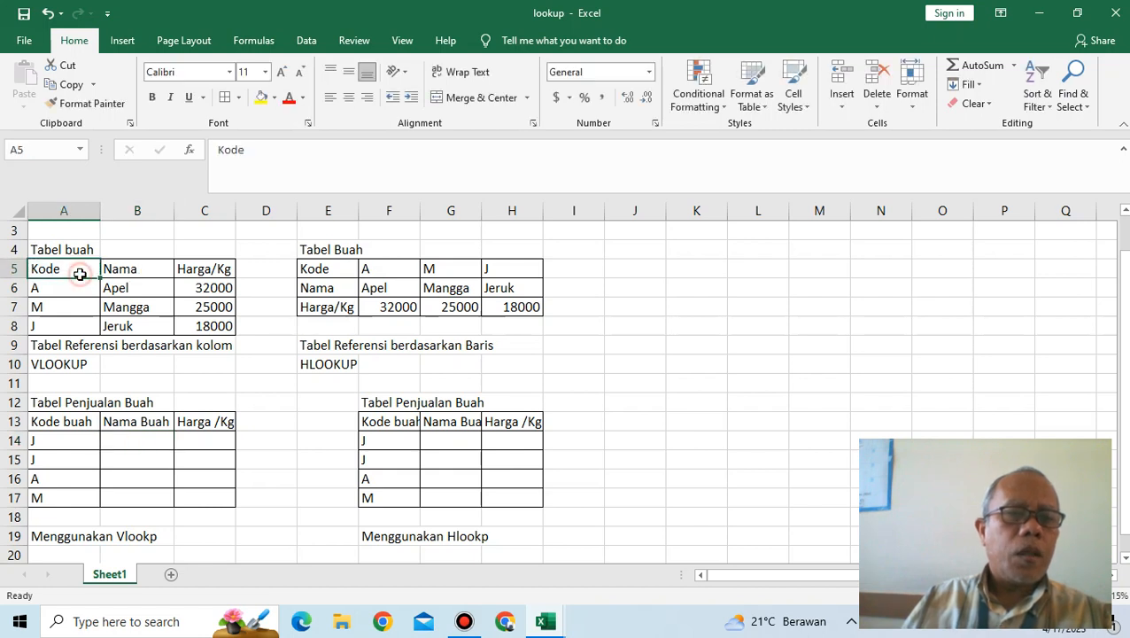
left_click(122, 270)
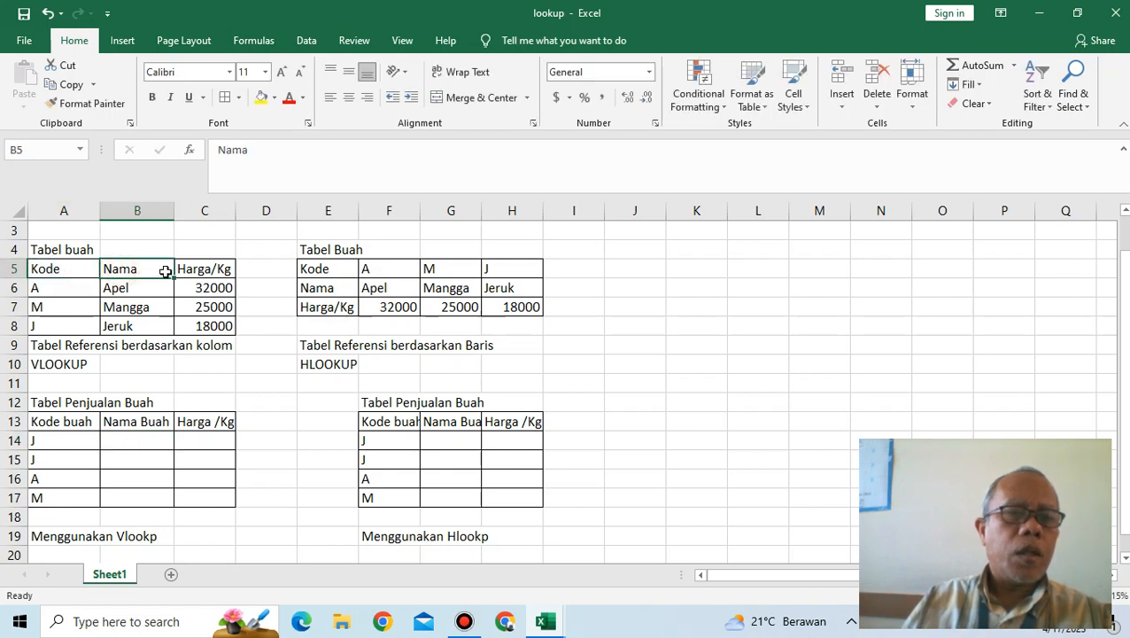
left_click(220, 271)
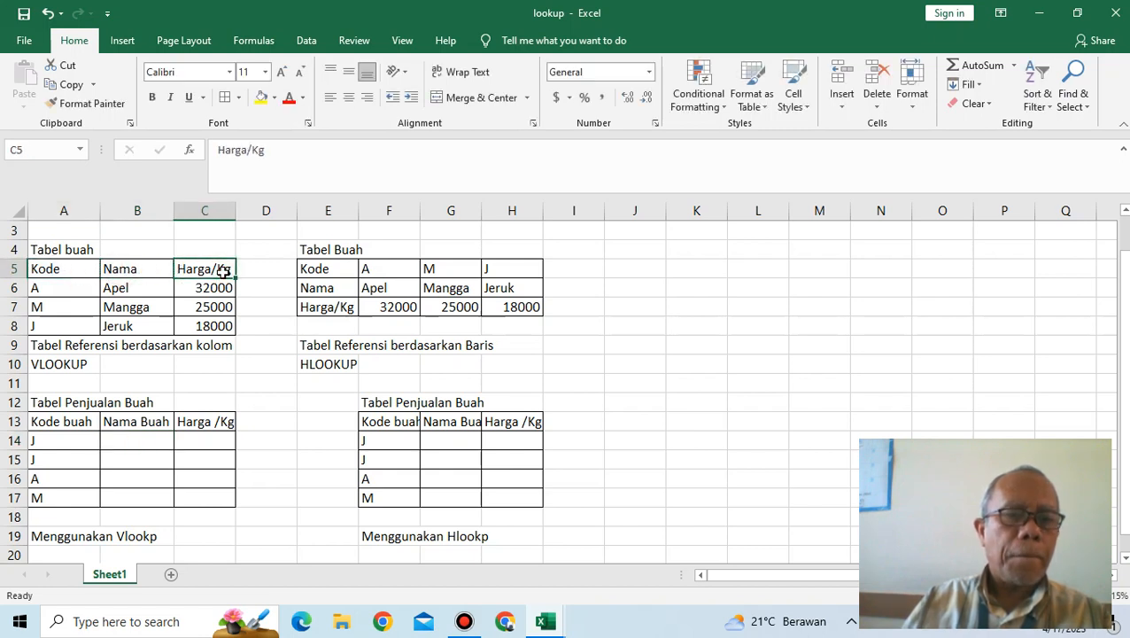
left_click(339, 269)
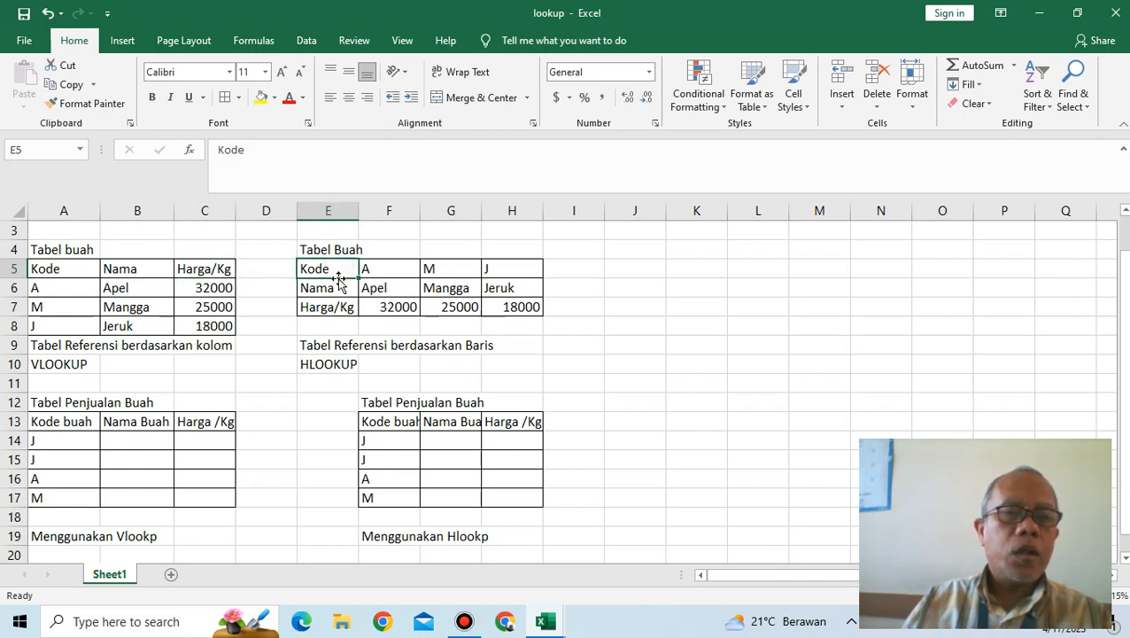
left_click(335, 290)
left_click(336, 308)
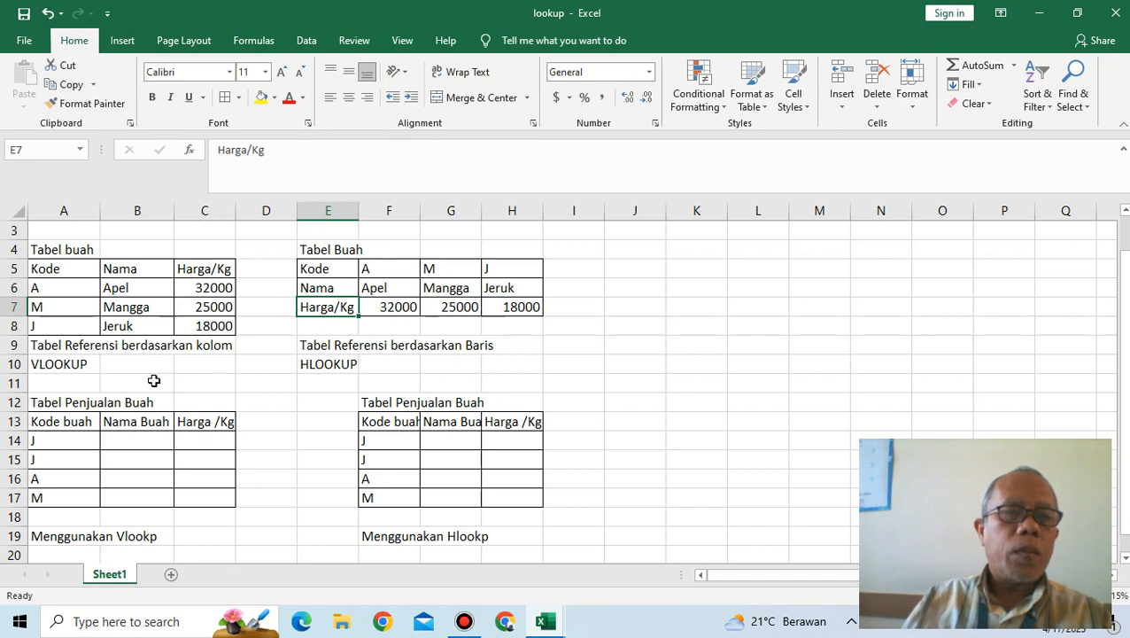
left_click_drag(43, 249, 221, 347)
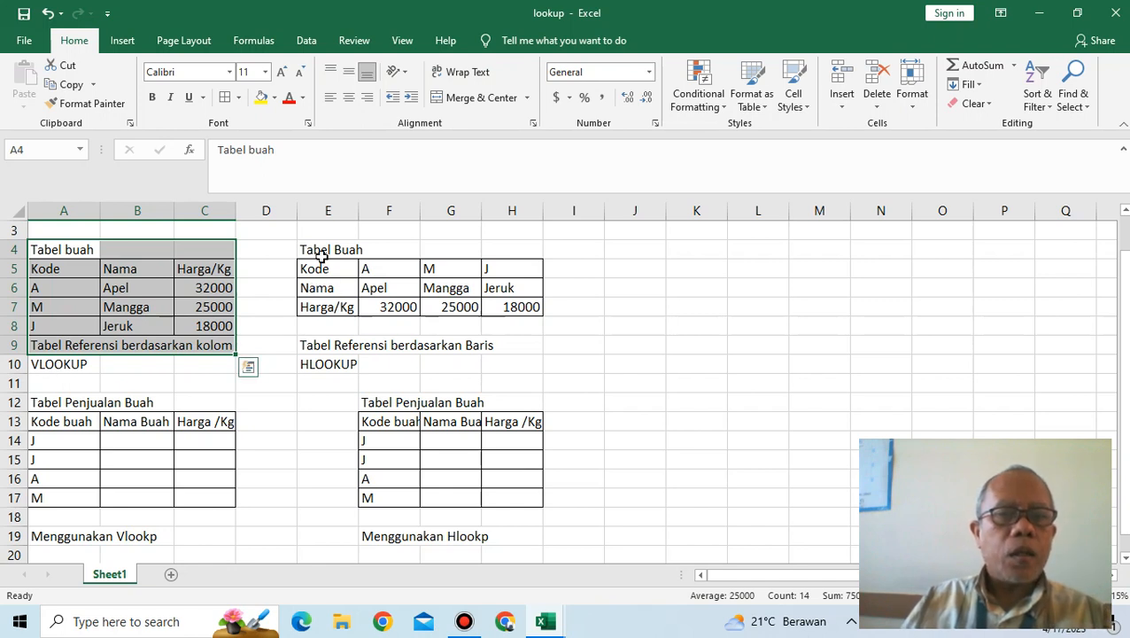
left_click_drag(317, 251, 547, 306)
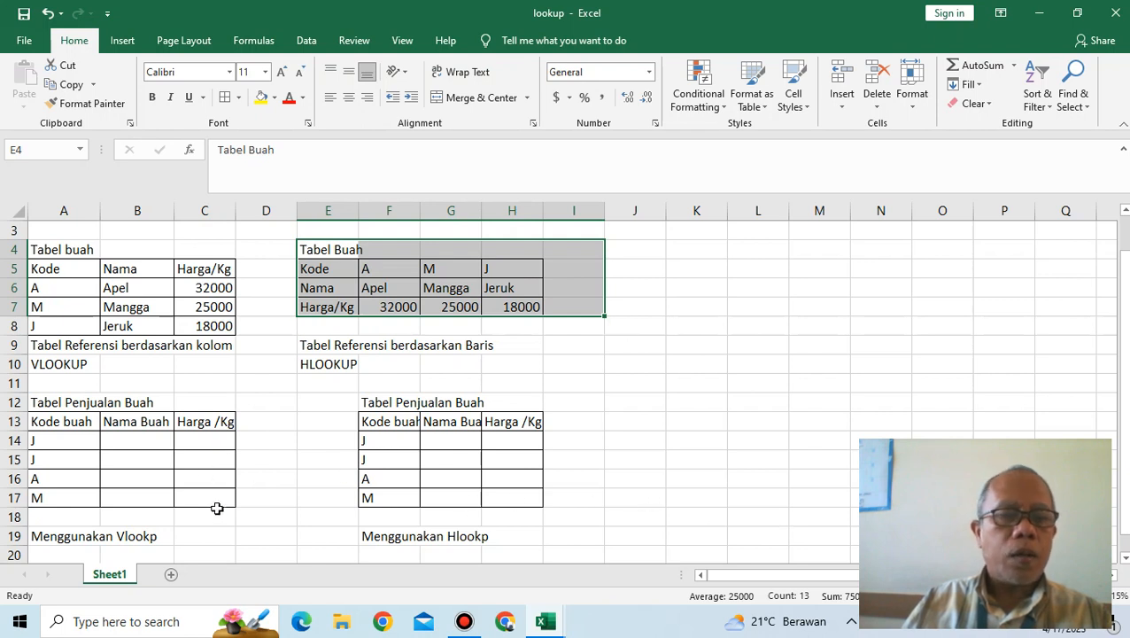
left_click(137, 426)
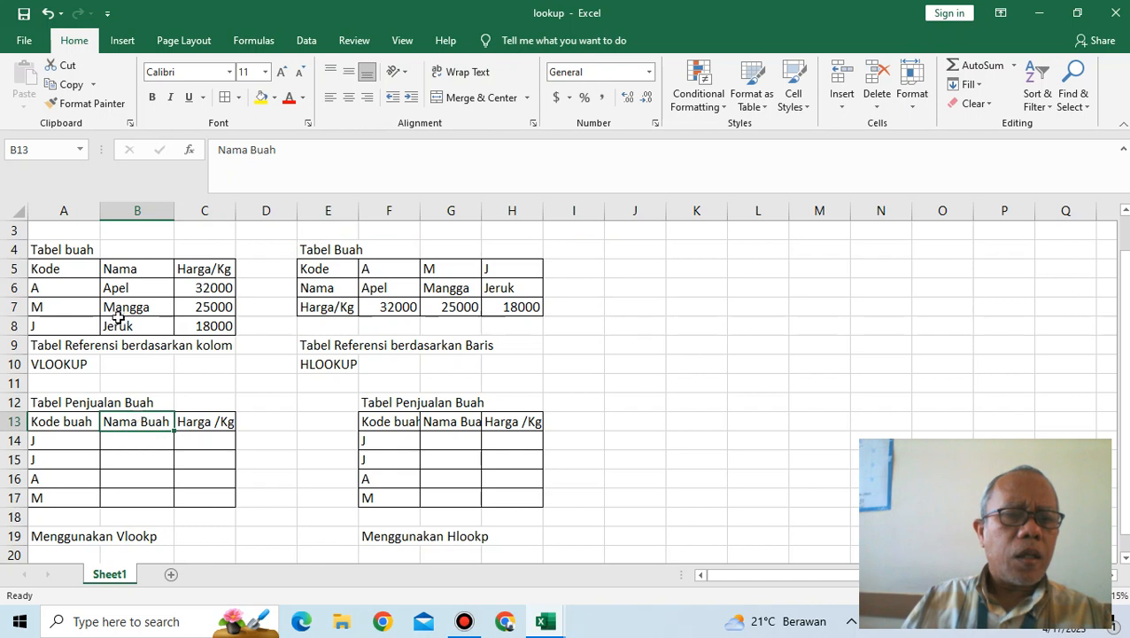
left_click_drag(48, 248, 228, 344)
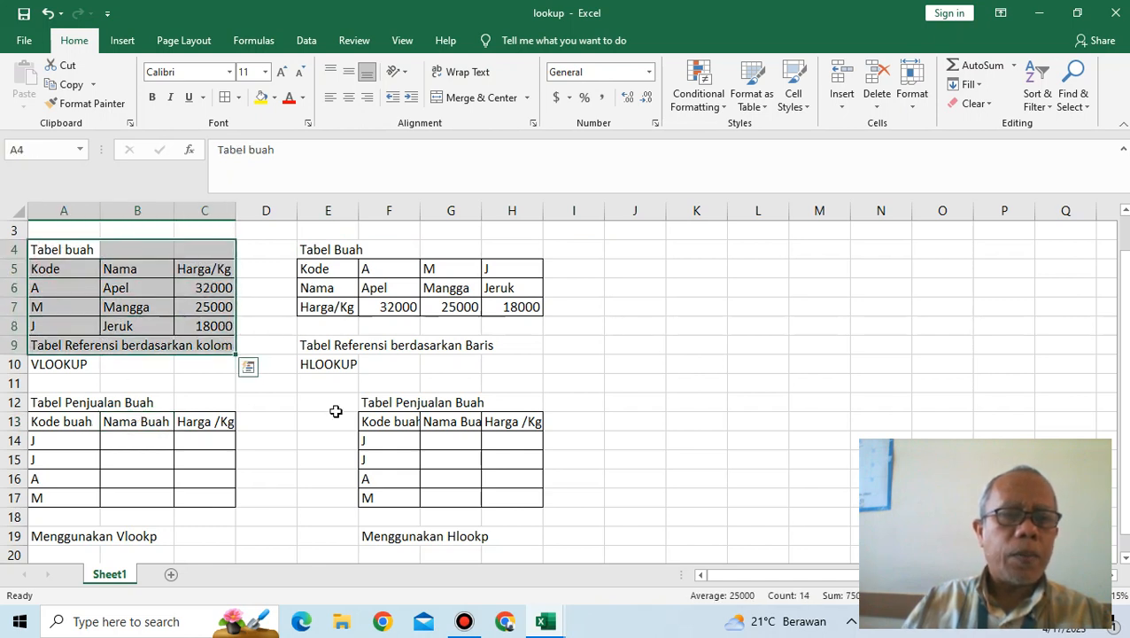
Step: Begin a VLOOKUP formula in B14 with A14 as the lookup value and the absolute range $A$6:$C$8 as the table array
left_click(121, 436)
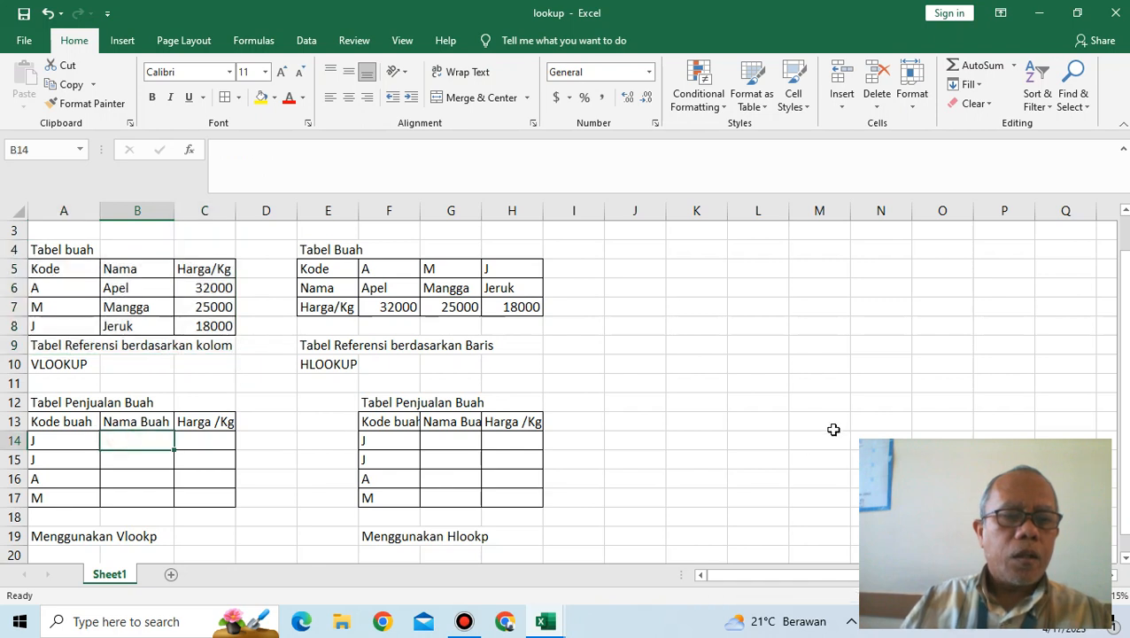
type("=")
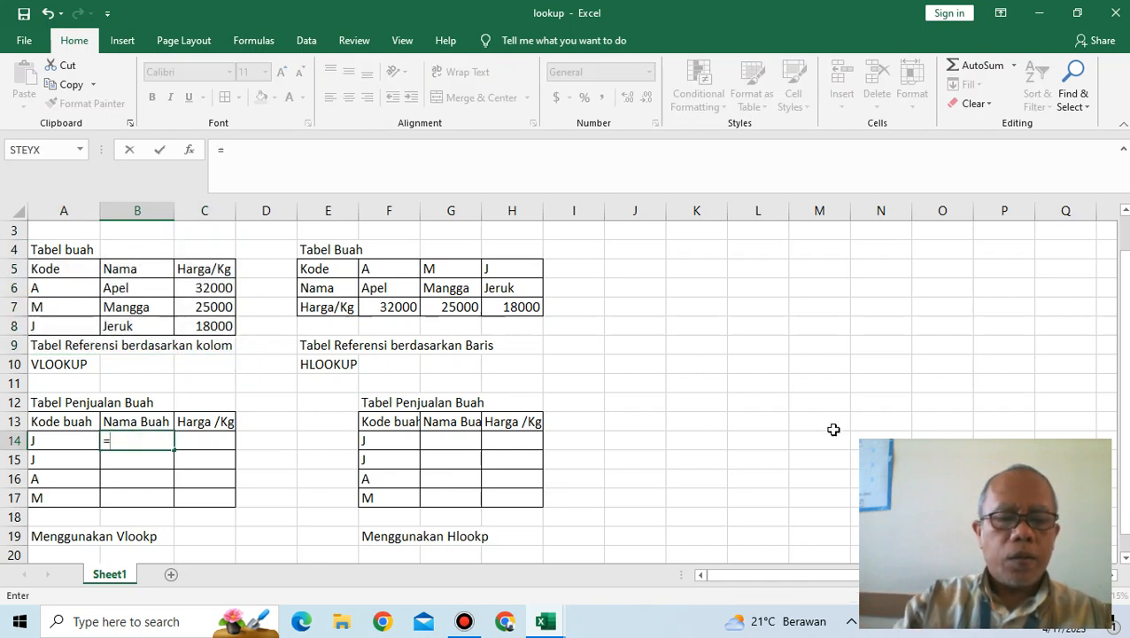
type("vlooku")
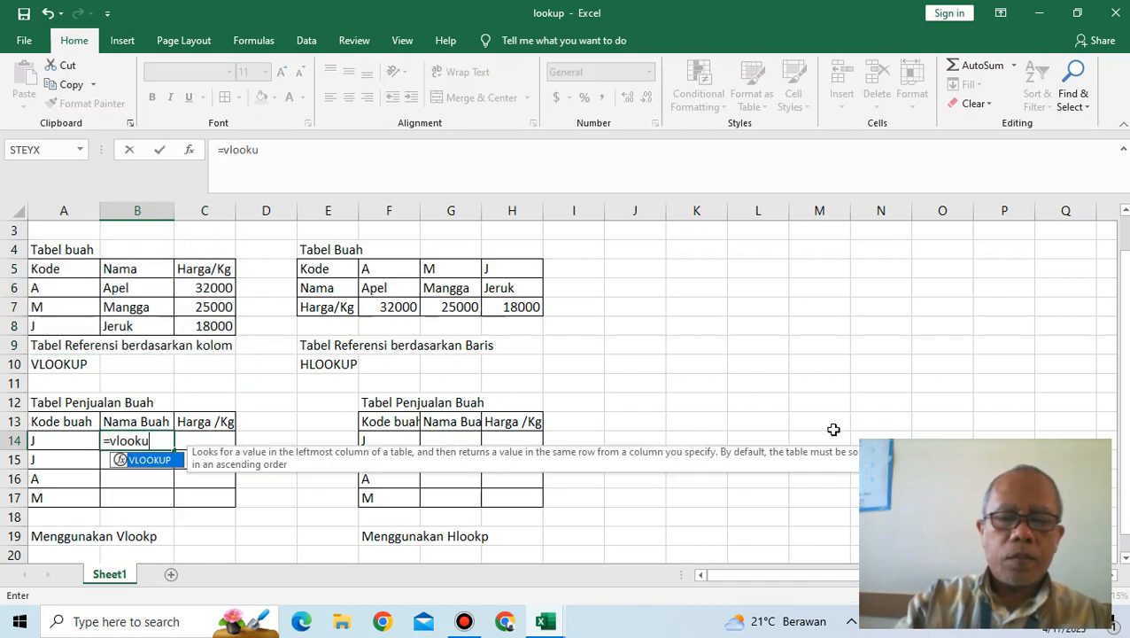
type("p(")
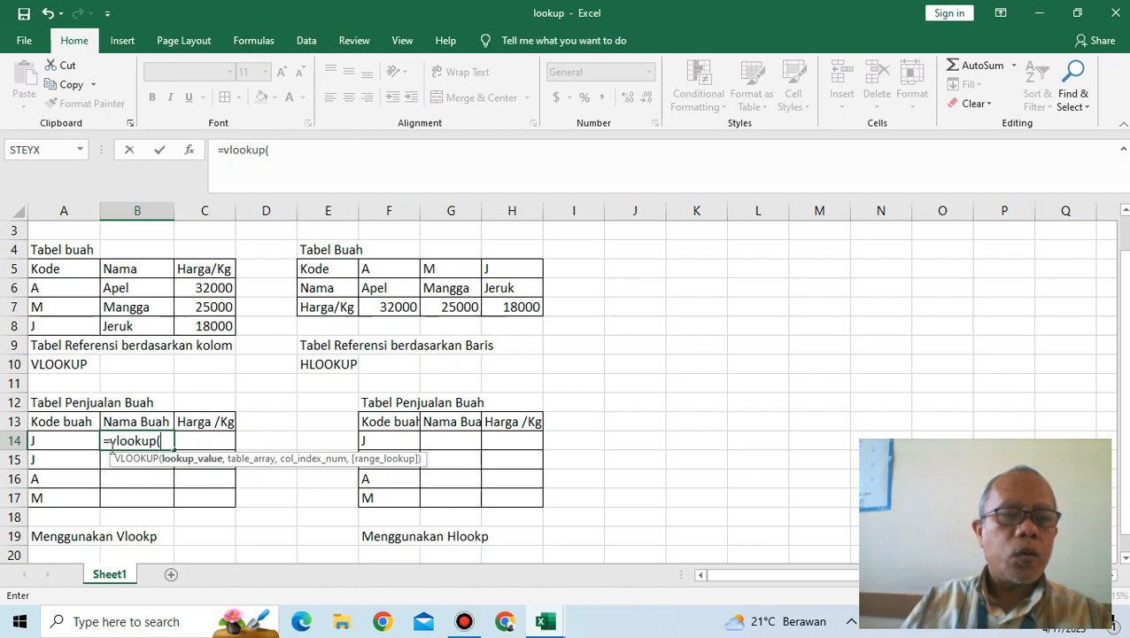
left_click(58, 441)
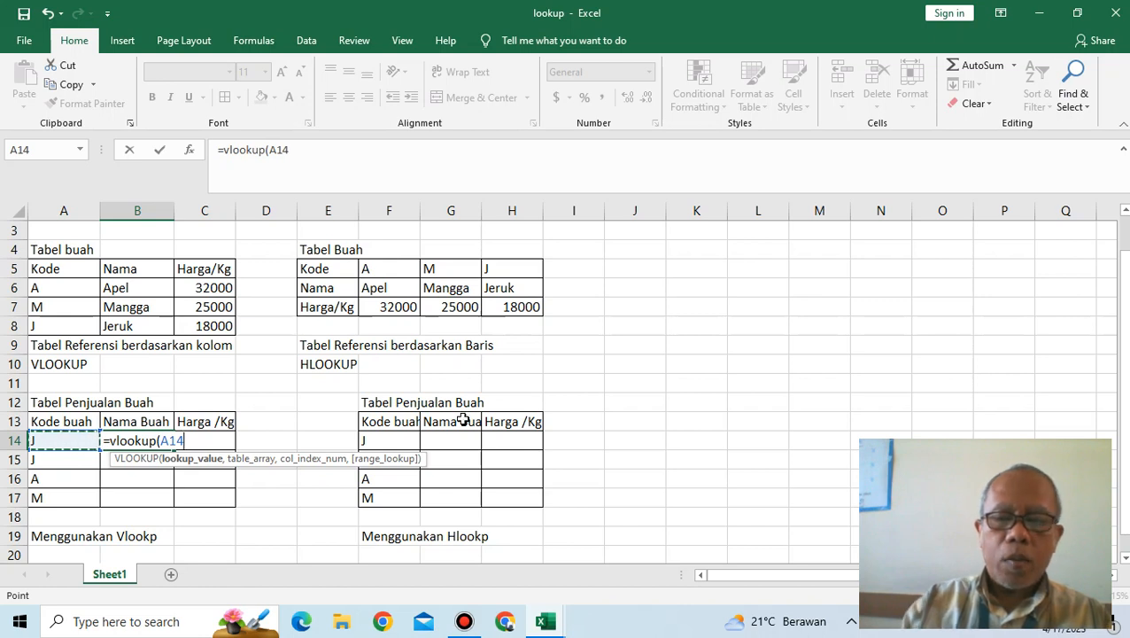
type(",")
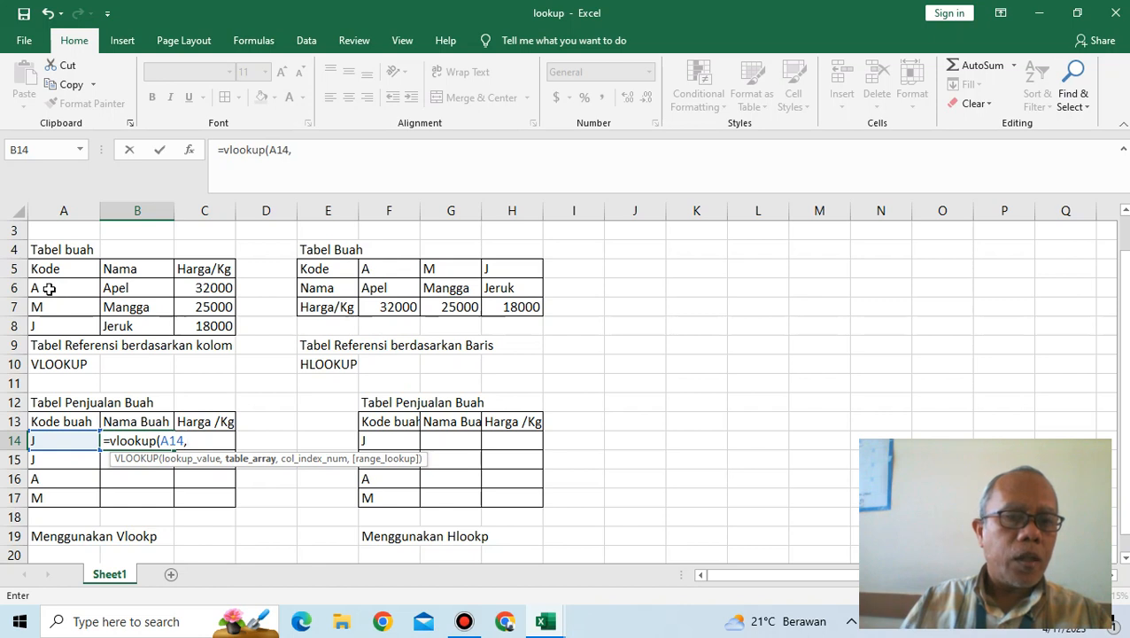
left_click_drag(49, 289, 216, 333)
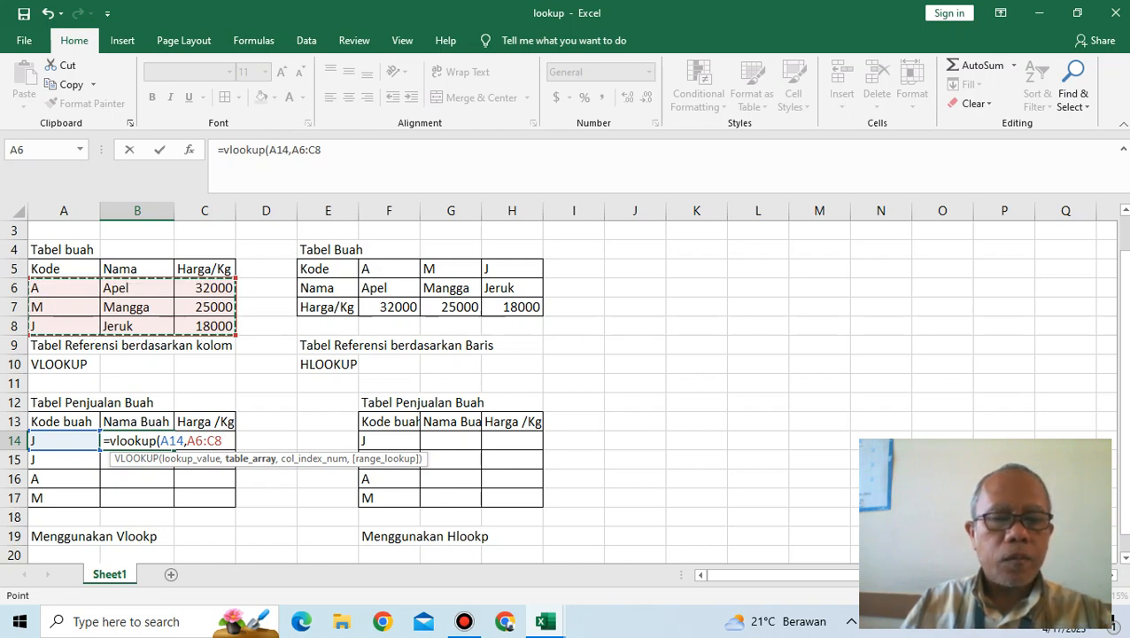
key("F4")
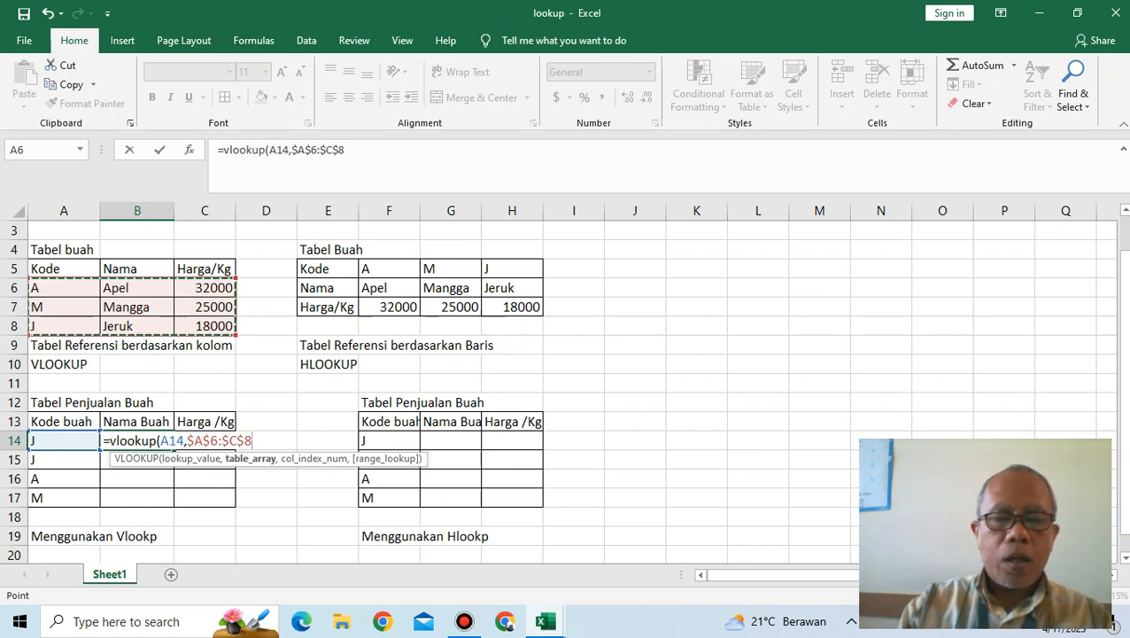
Step: Complete the B14 VLOOKUP with column index 2 and range lookup 0, and fill the formula down through B17
type(",")
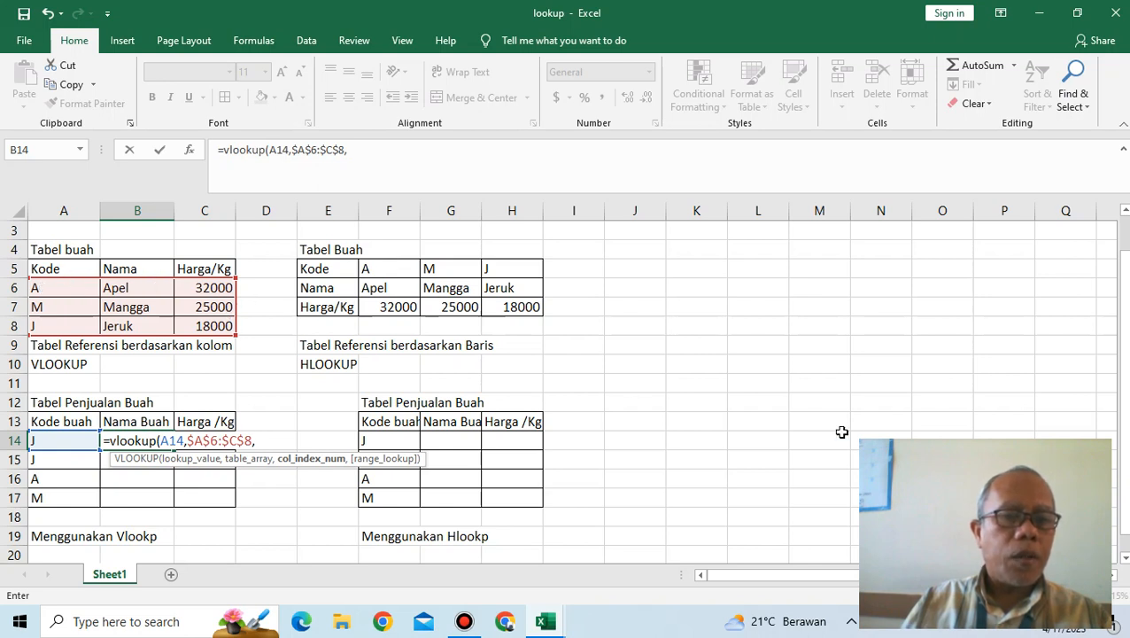
type("2")
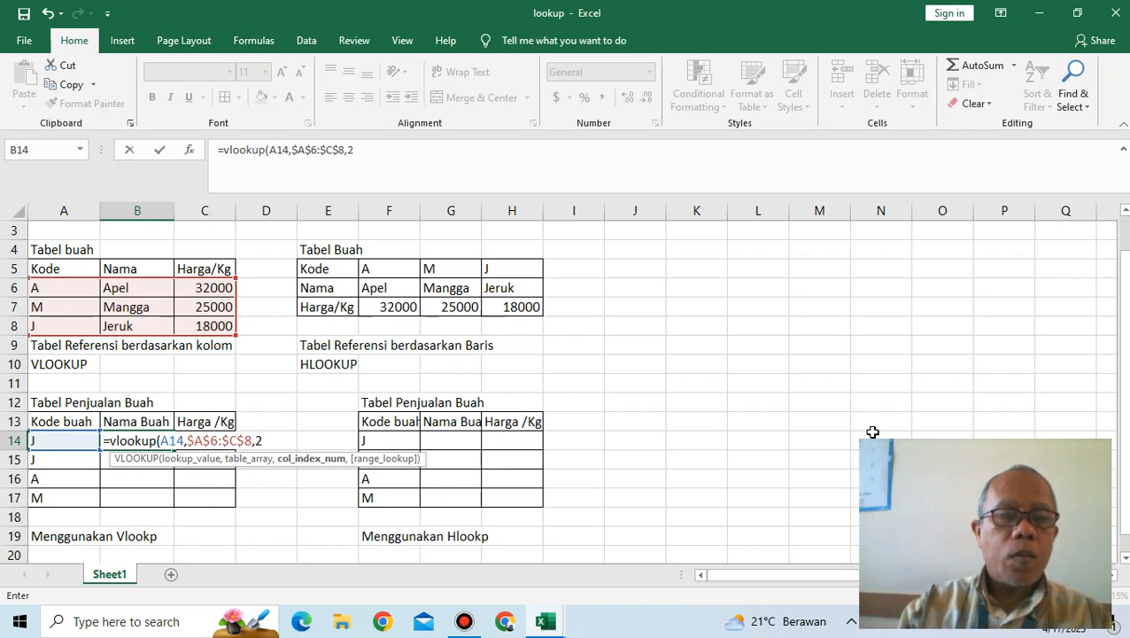
type(",")
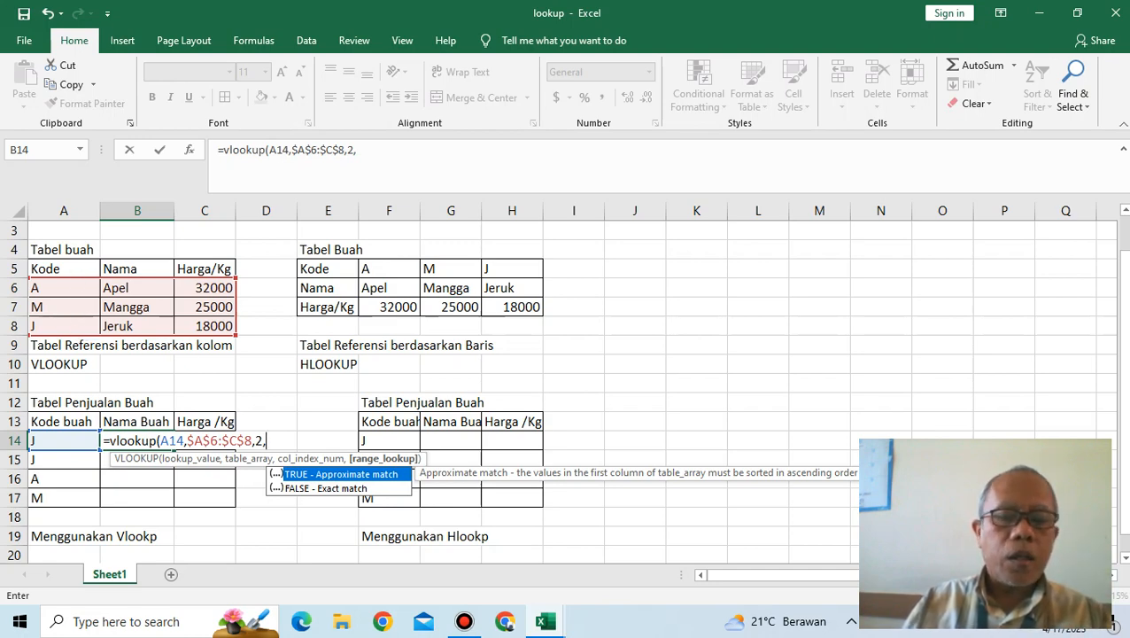
type("0")
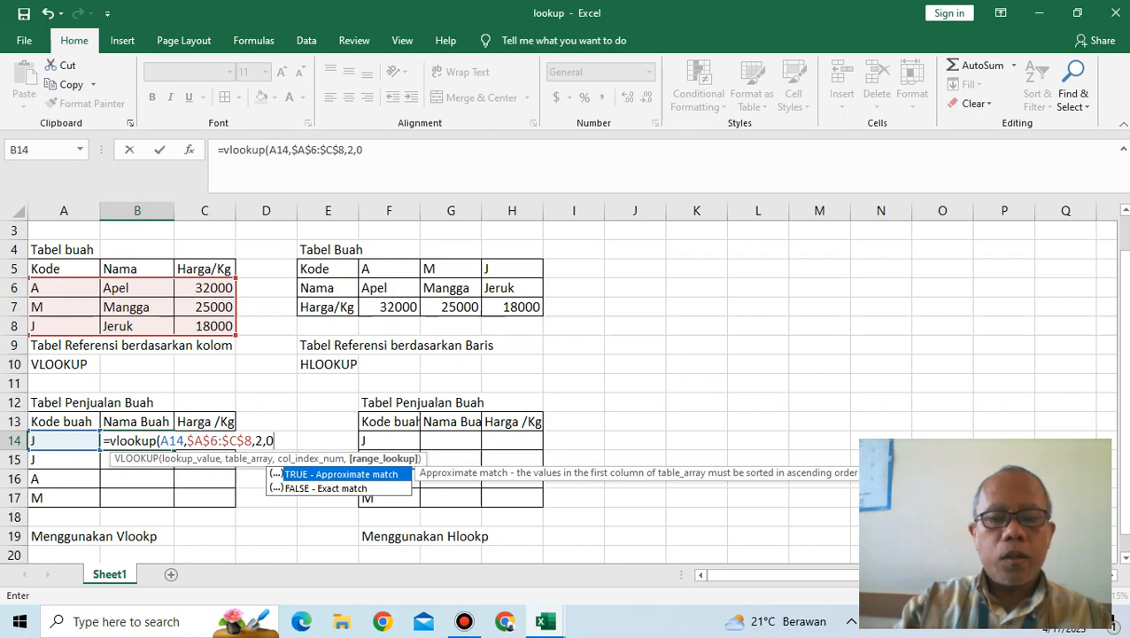
type(")")
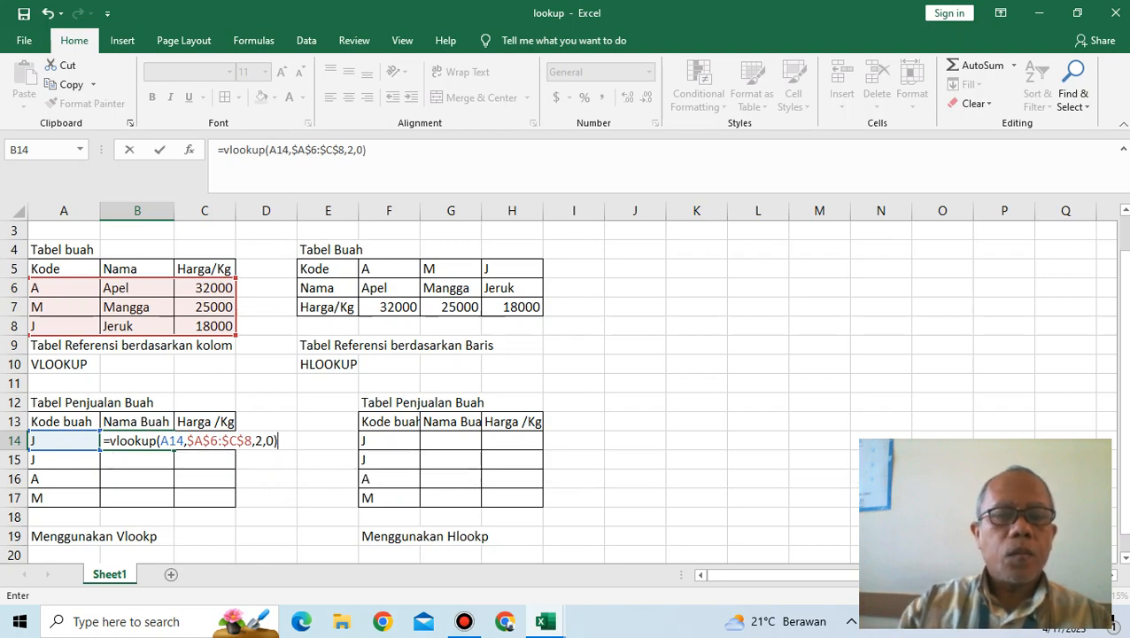
key("Return")
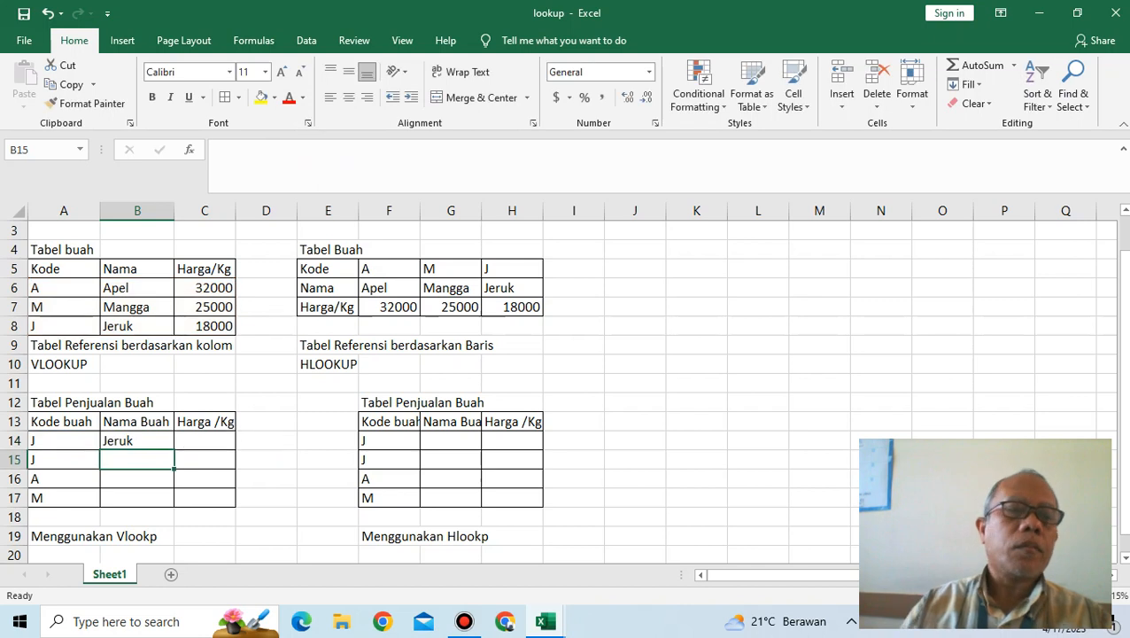
left_click(156, 442)
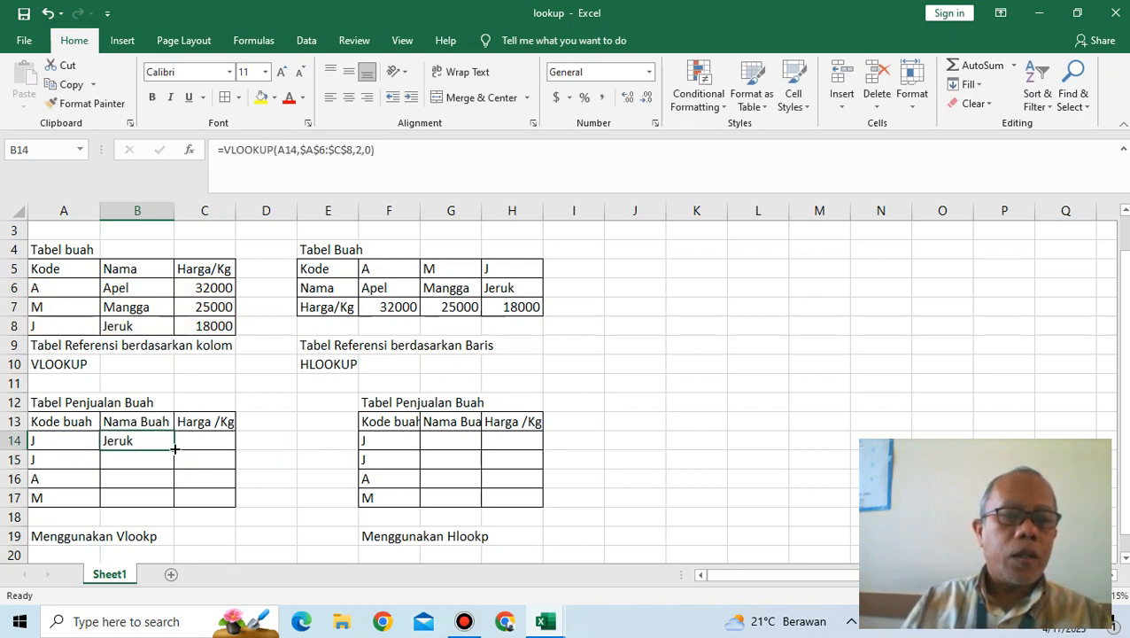
left_click_drag(174, 449, 180, 505)
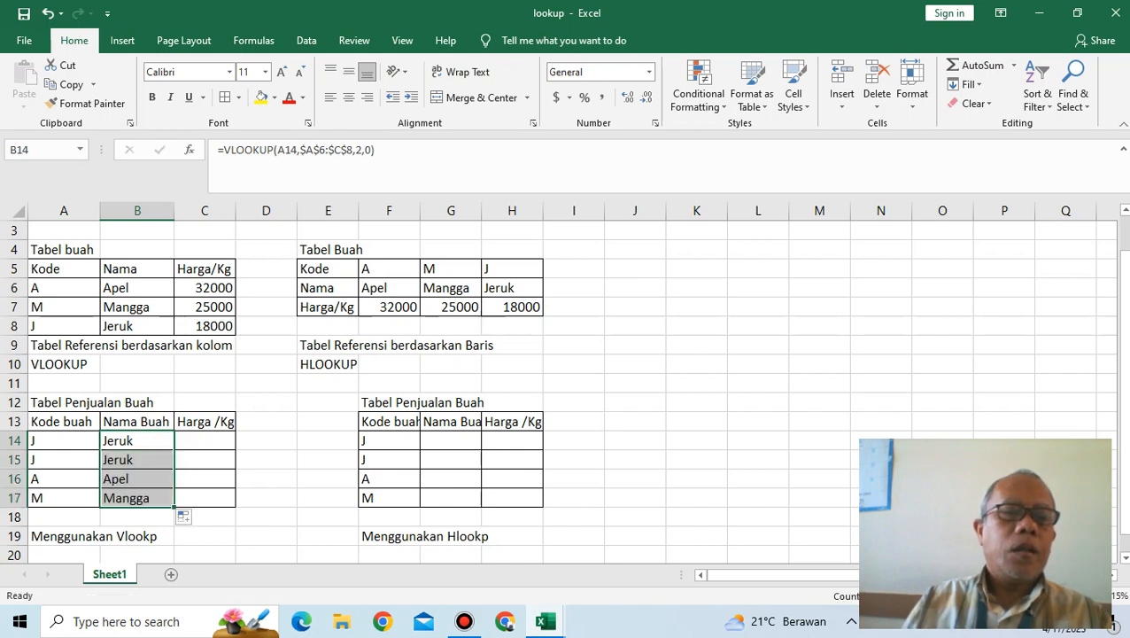
Step: Begin a VLOOKUP formula in C14 with A14 as the lookup value and the absolute range $A$6:$C$8 as the table array
left_click(198, 440)
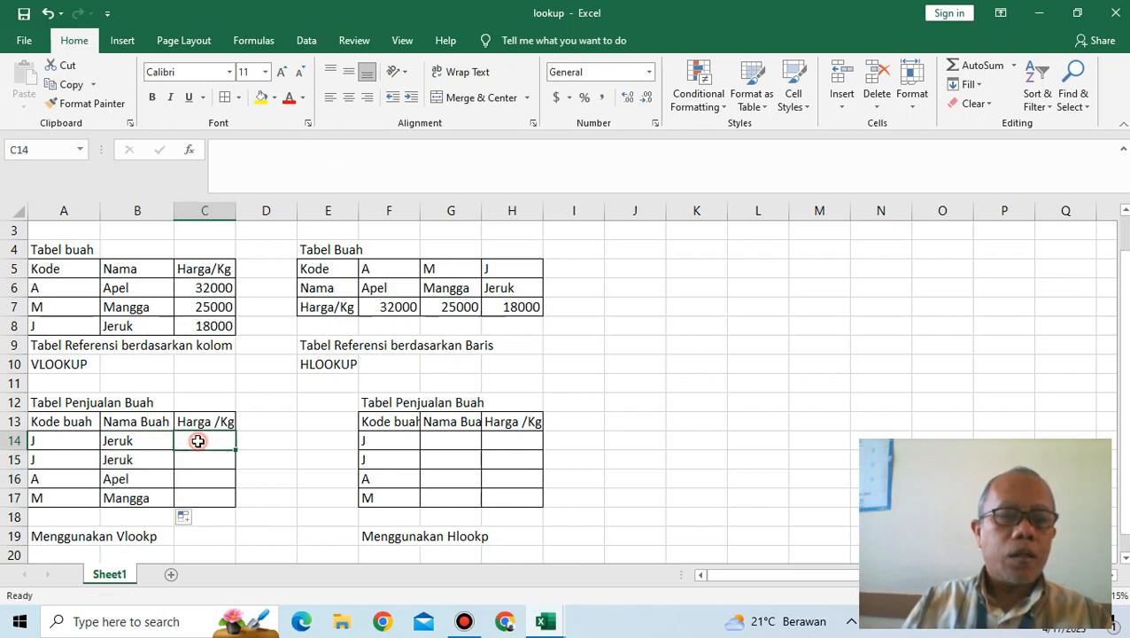
type("=")
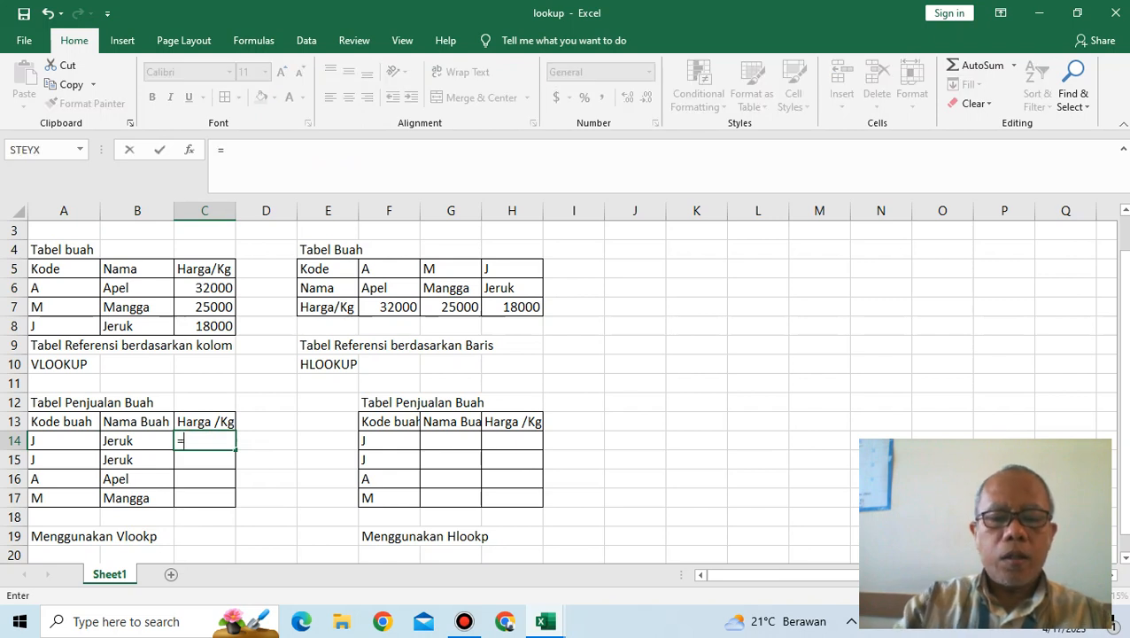
type("vlooku")
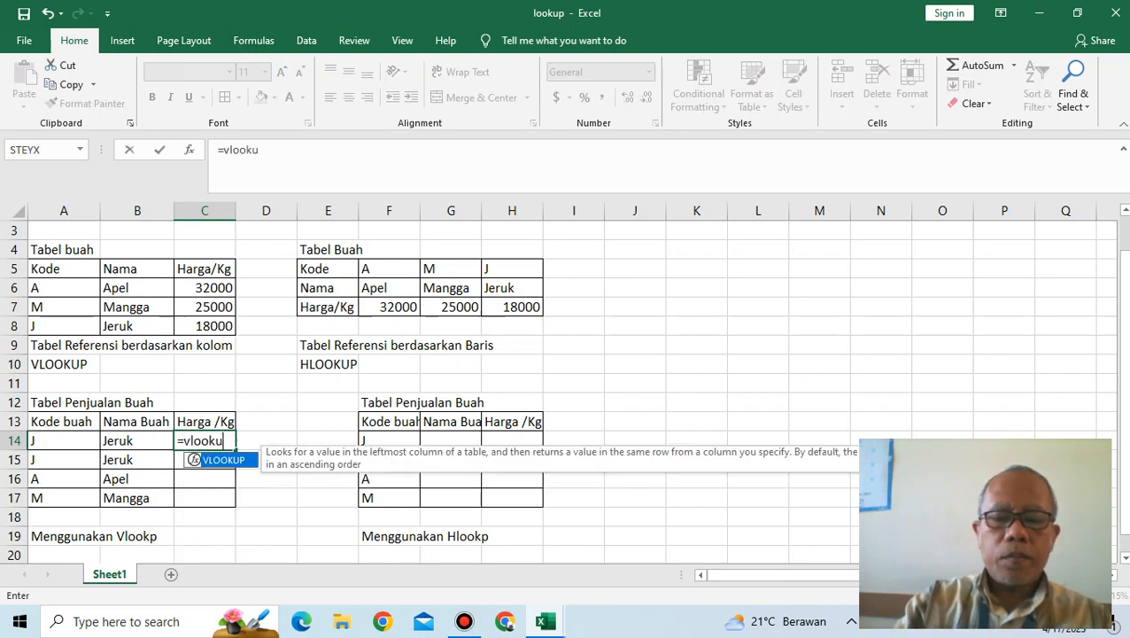
type("p(")
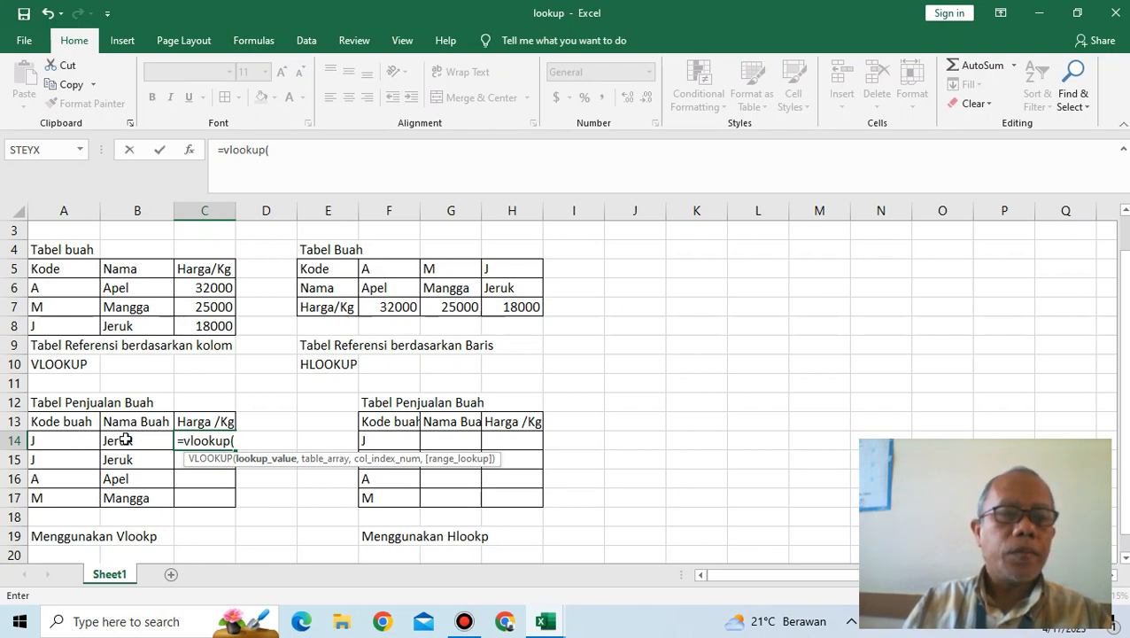
left_click(48, 443)
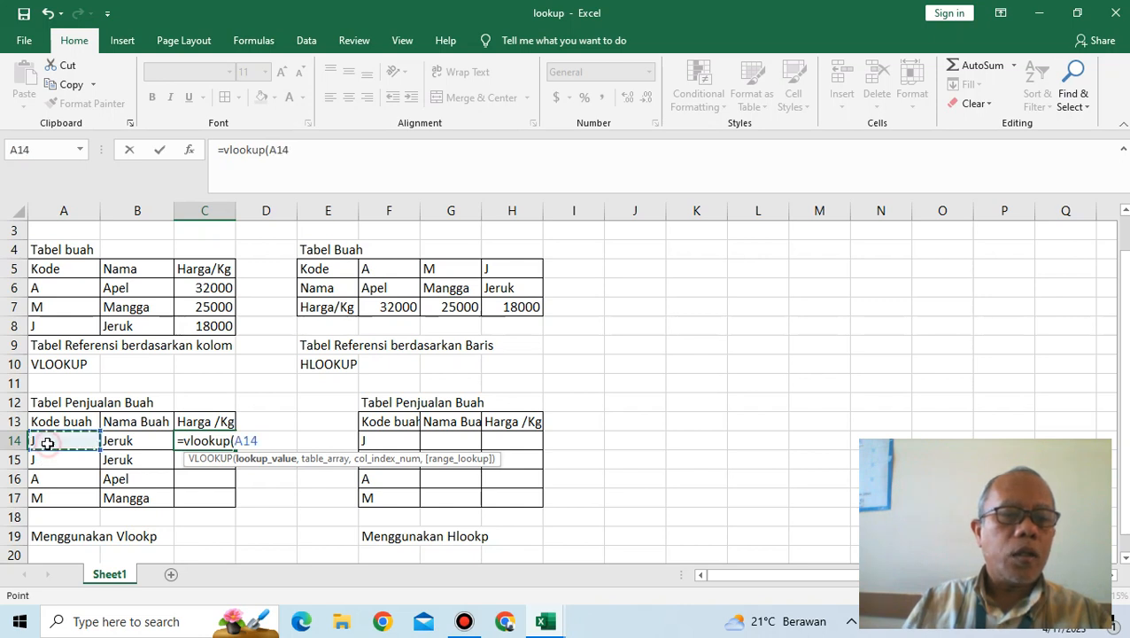
type(",")
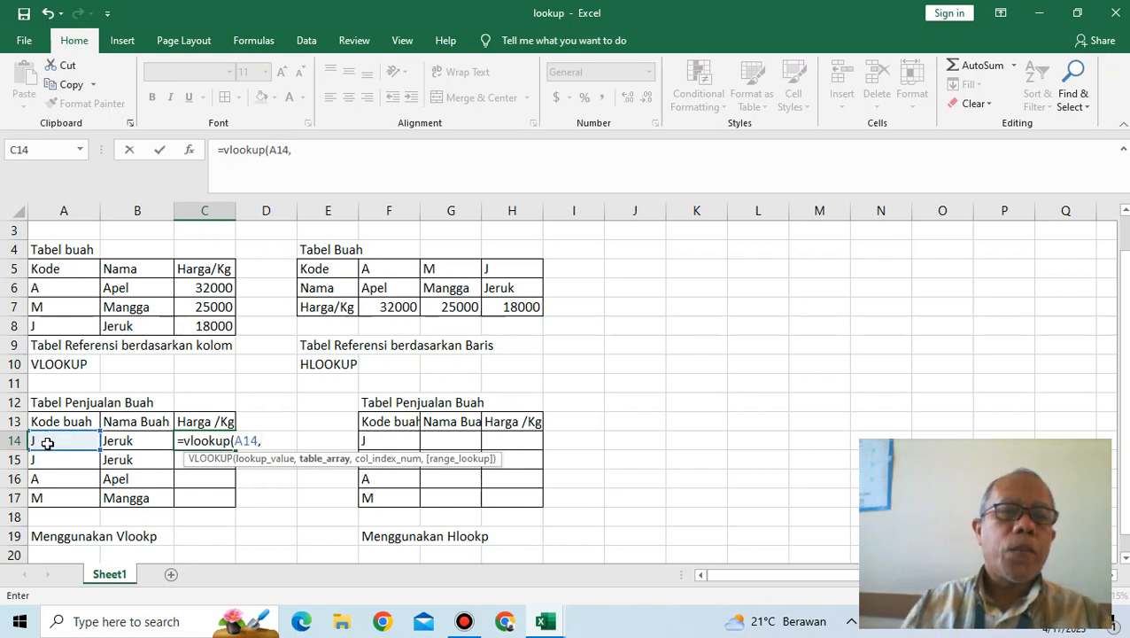
left_click_drag(53, 288, 200, 329)
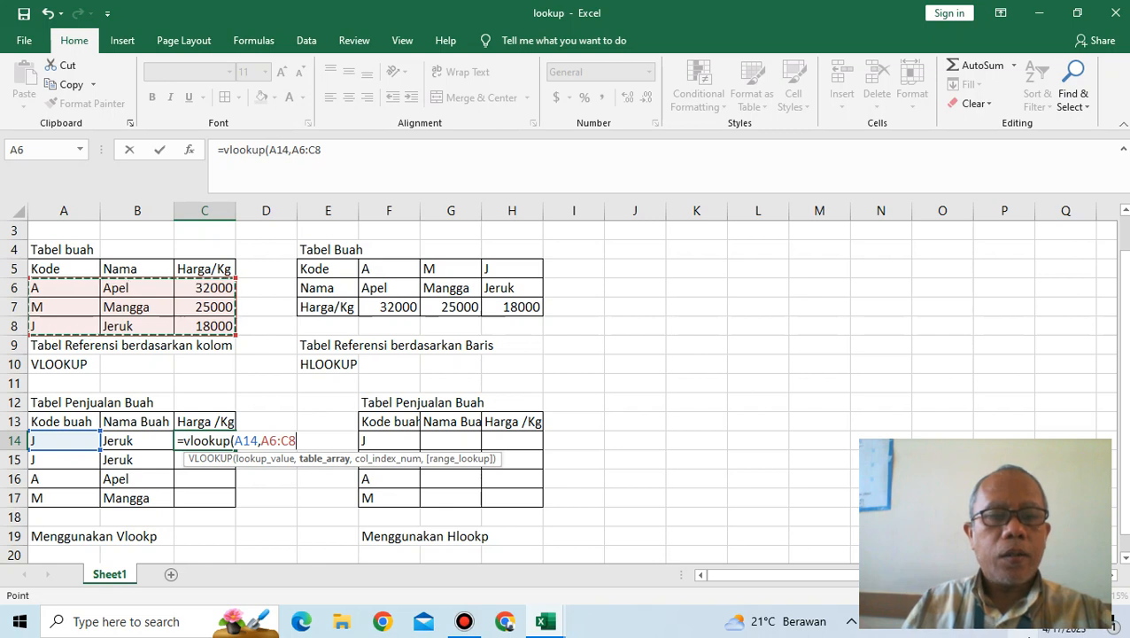
key("F4")
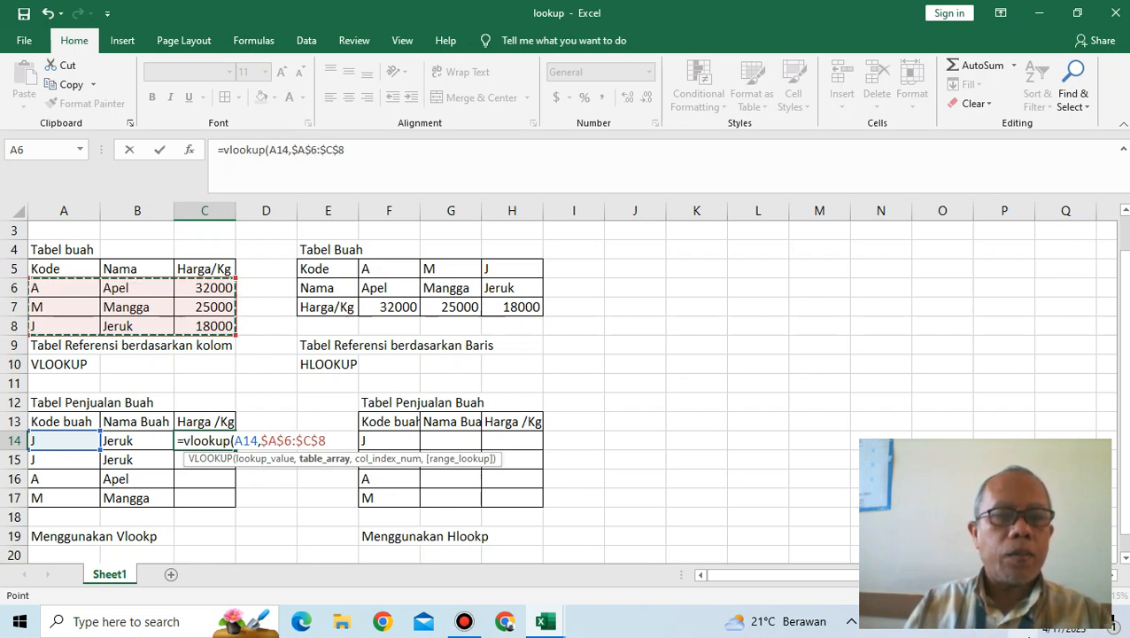
Step: Complete the C14 VLOOKUP with column index 3 and range lookup 0, and fill the formula down through C17
type(",3")
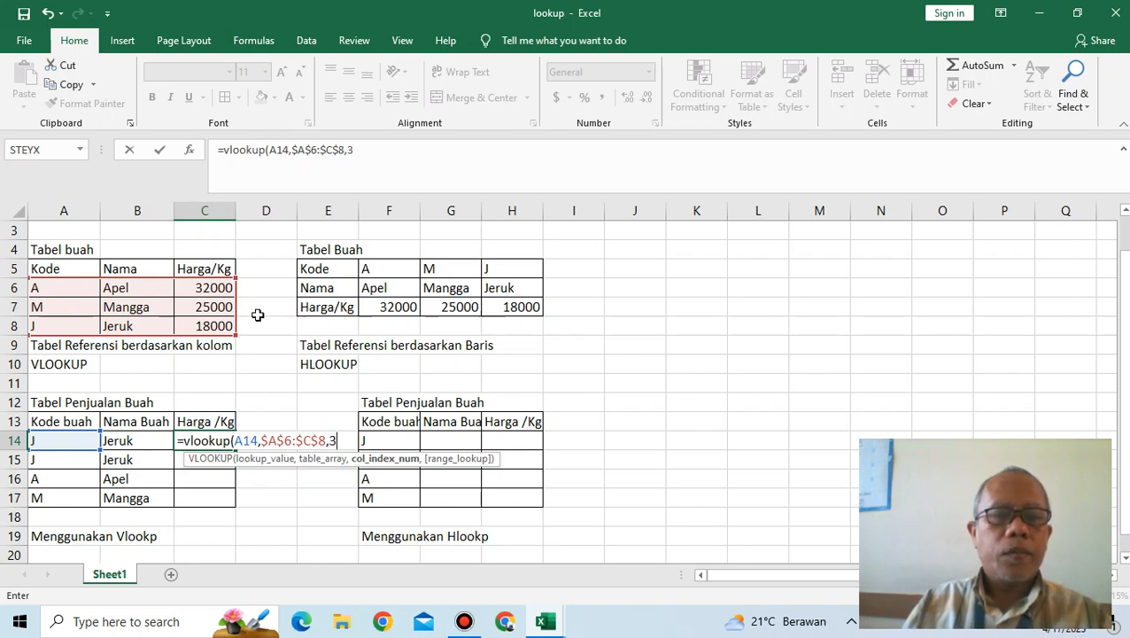
type(",")
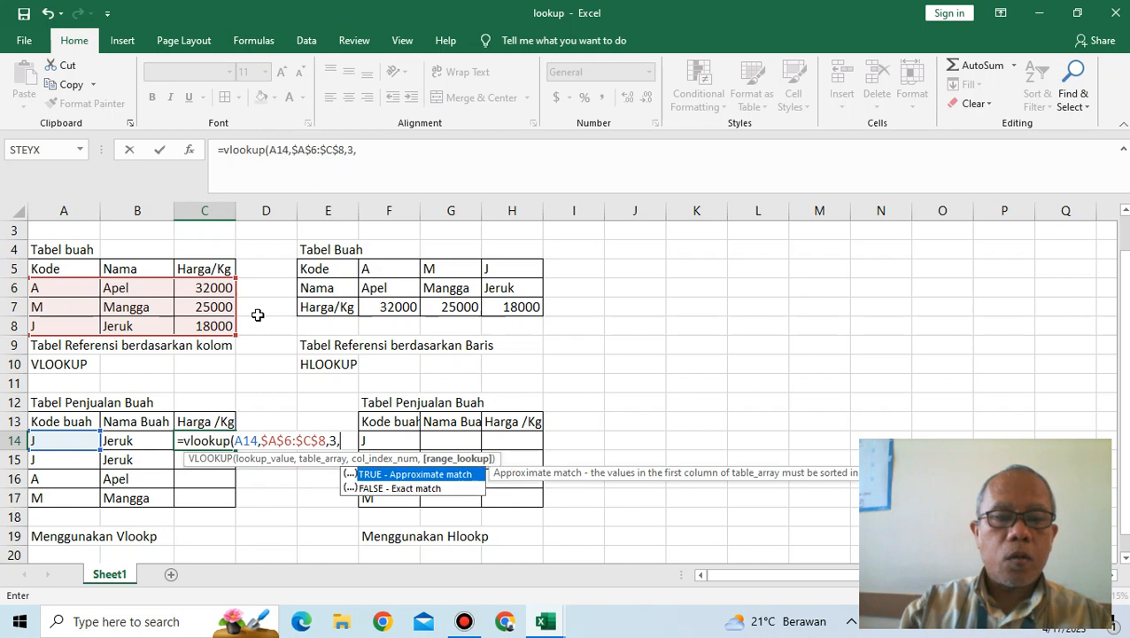
type("0)")
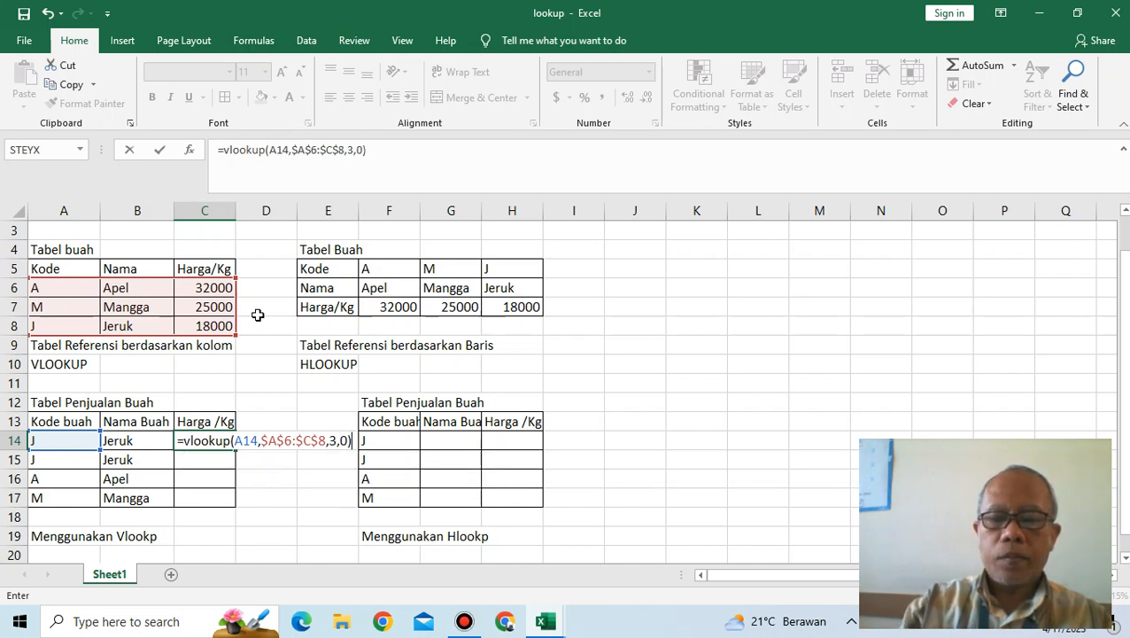
key("Return")
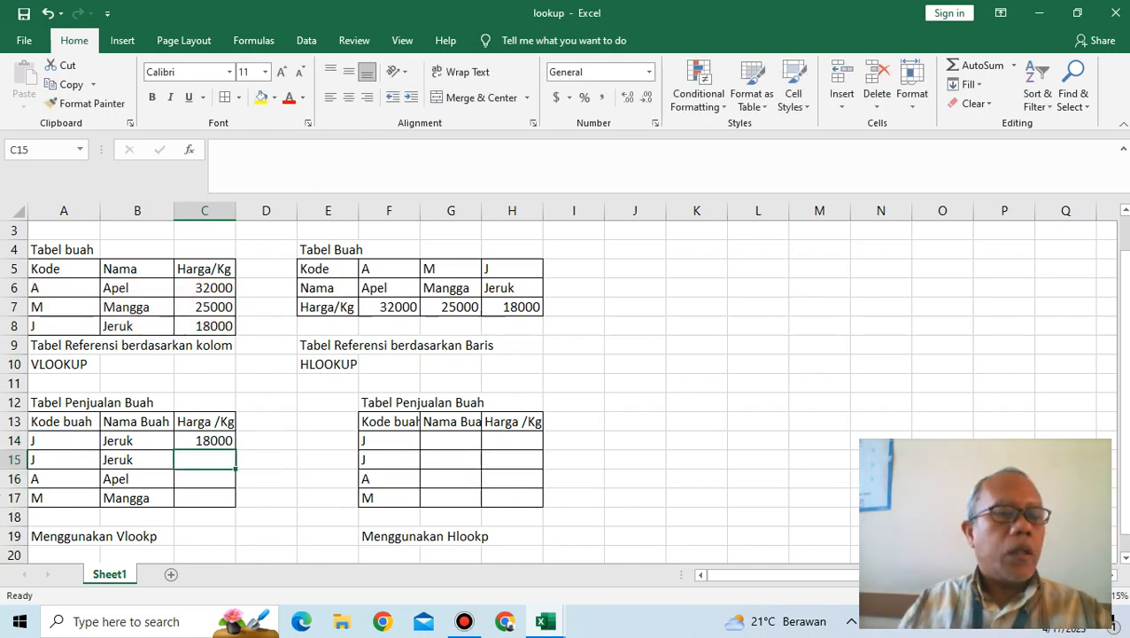
left_click(206, 438)
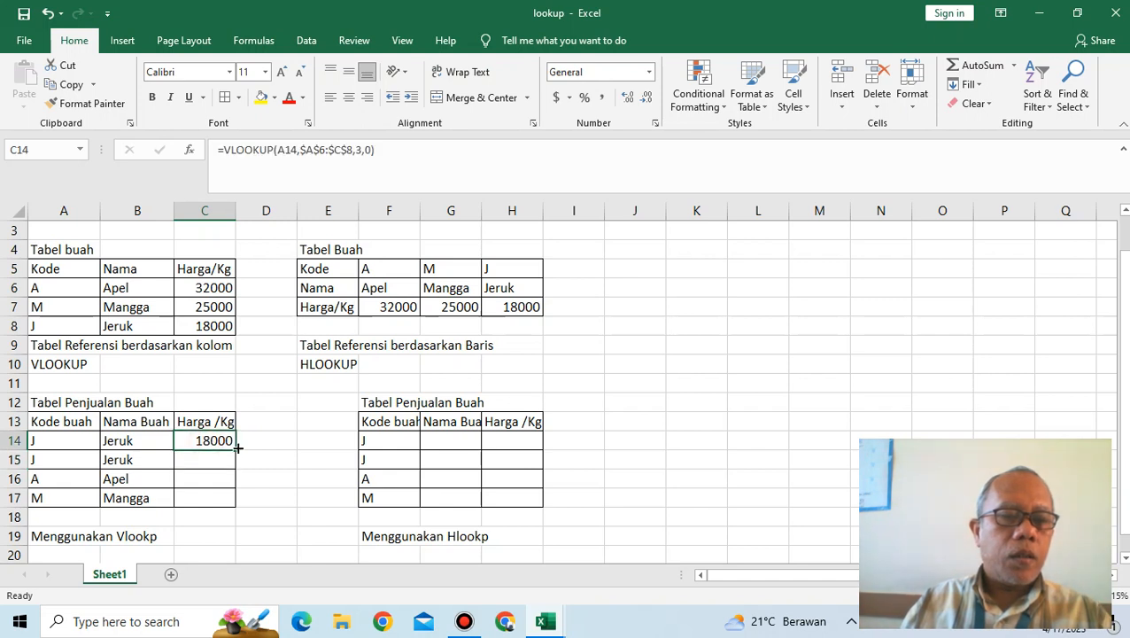
left_click_drag(234, 449, 237, 510)
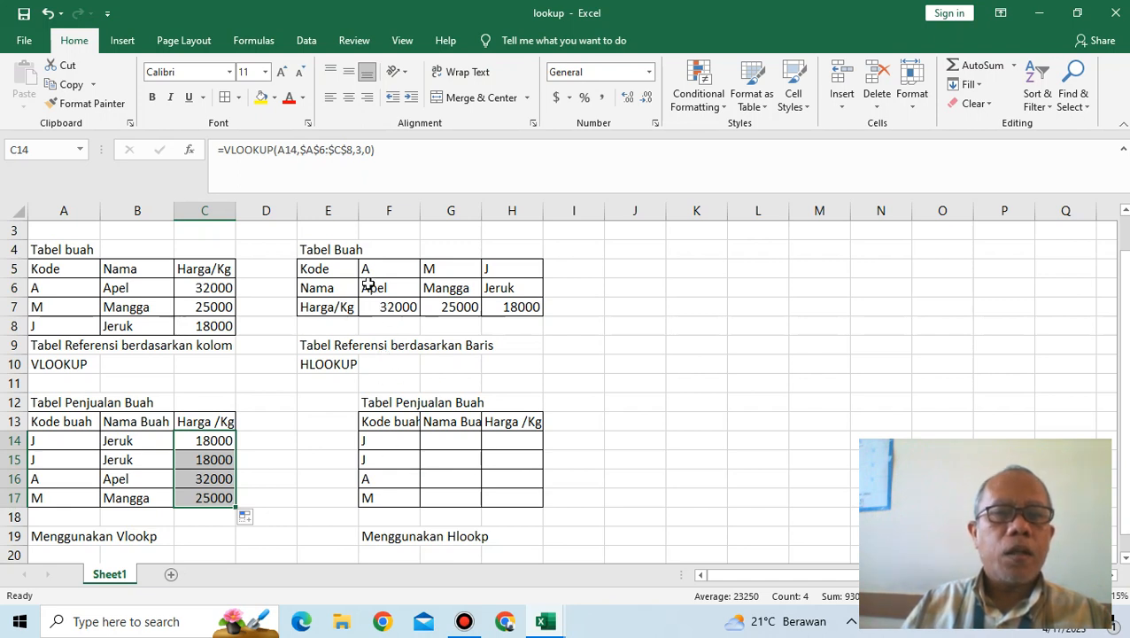
Step: Change the codes in the row-based Tabel Buah to J in G5 and M in H5
left_click(389, 265)
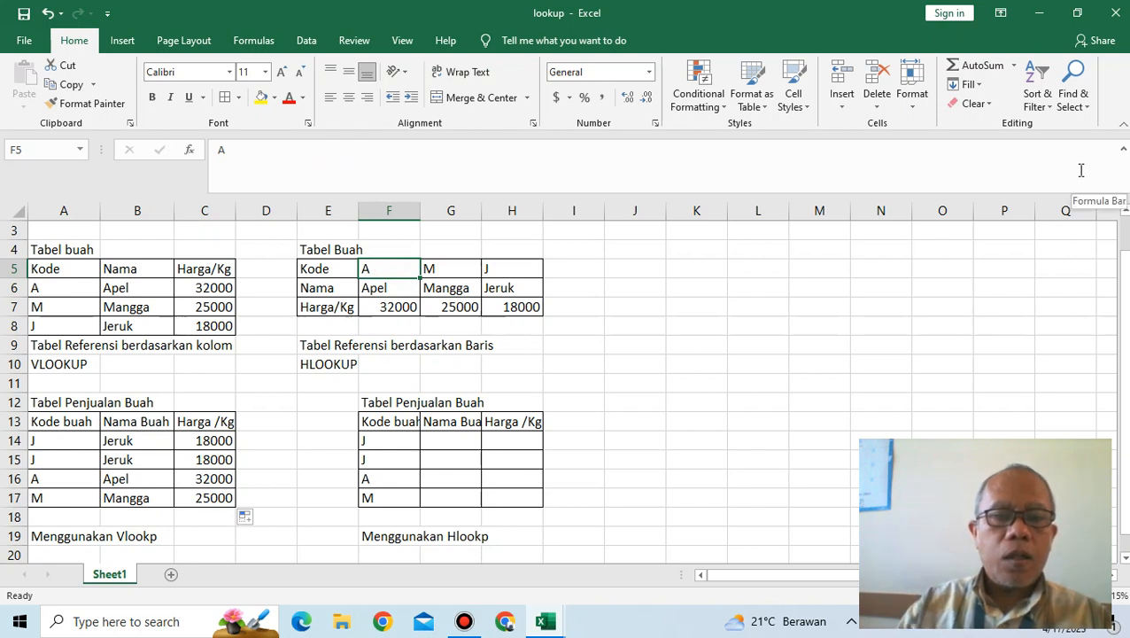
key("Right")
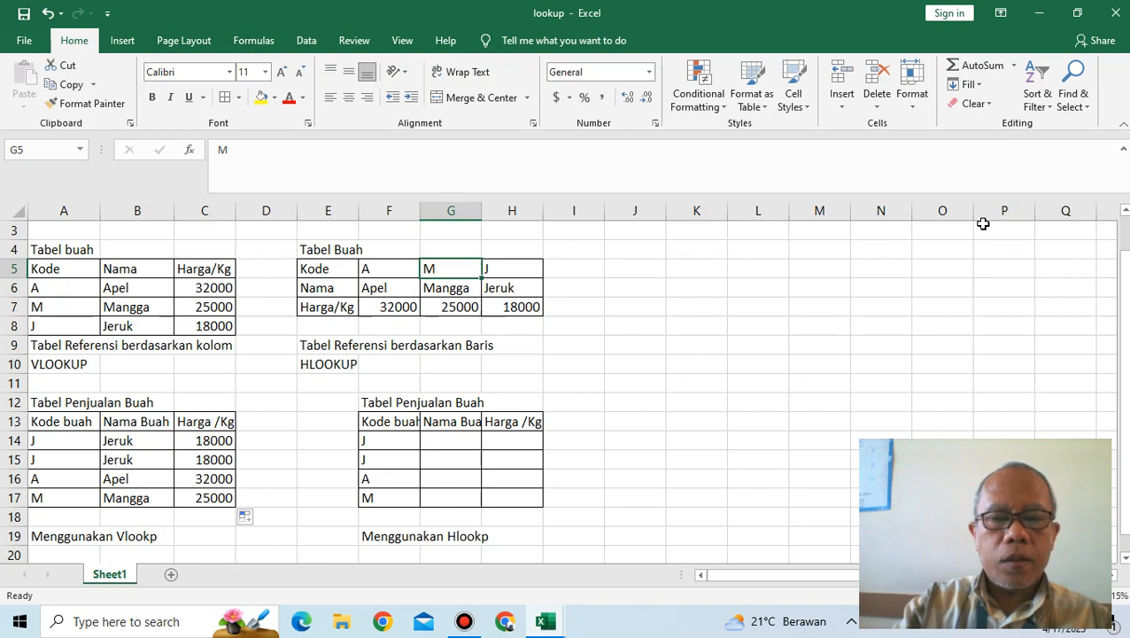
type("J")
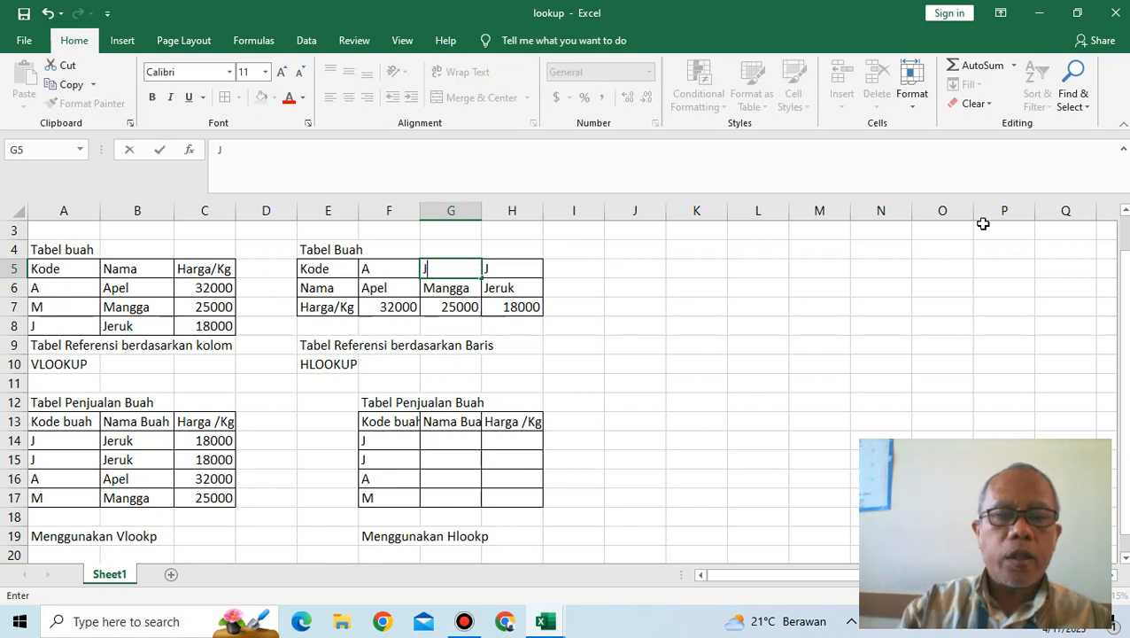
key("Right")
type("M")
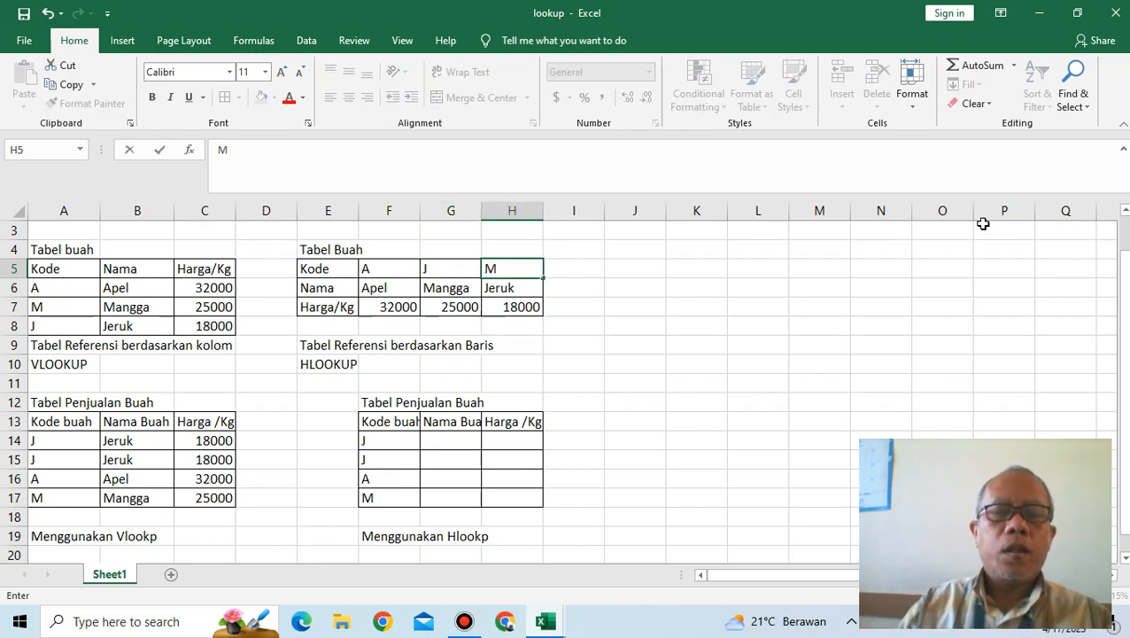
Step: Set the Harga/Kg prices in the row-based Tabel Buah to 18000 in G7 and 25000 in H7
key("Down")
key("Down")
key("Left")
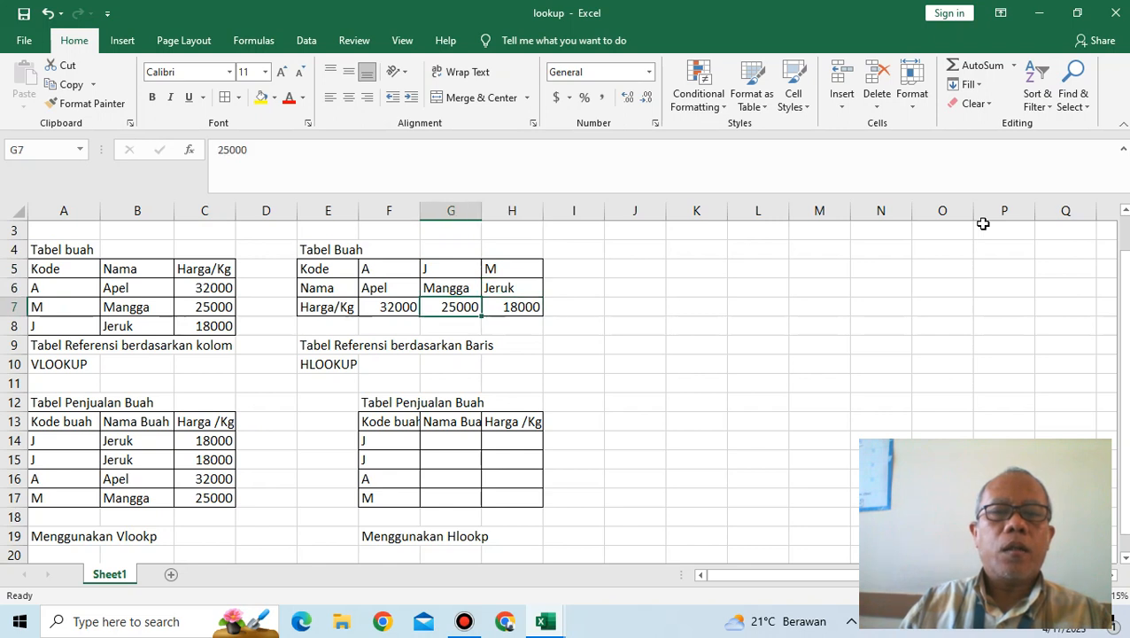
type("1800")
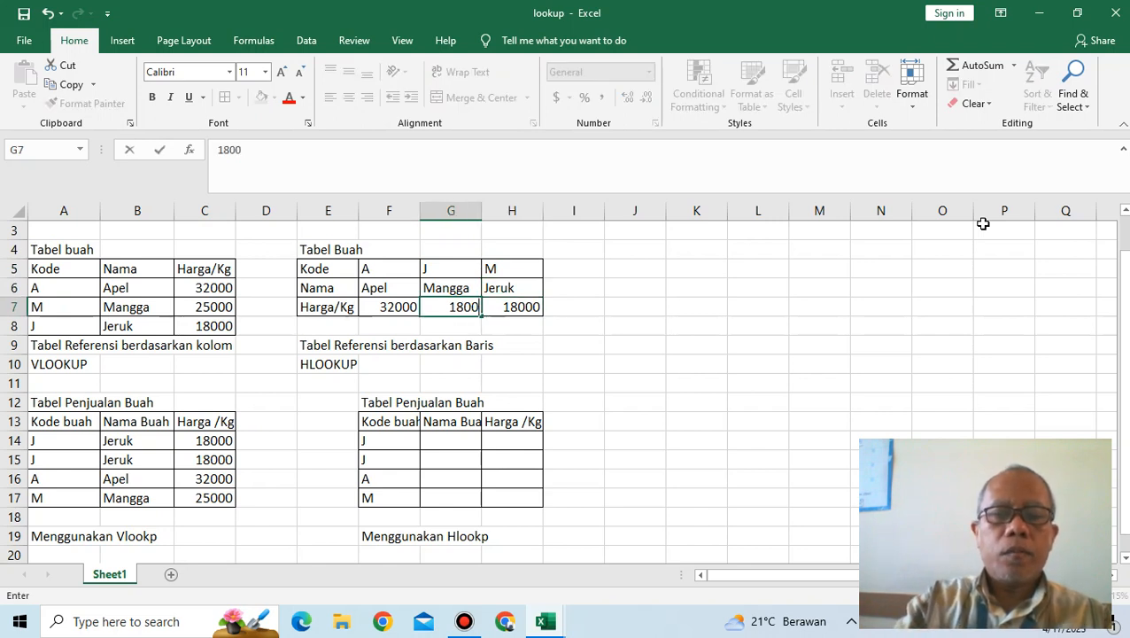
key("Right")
type("2500")
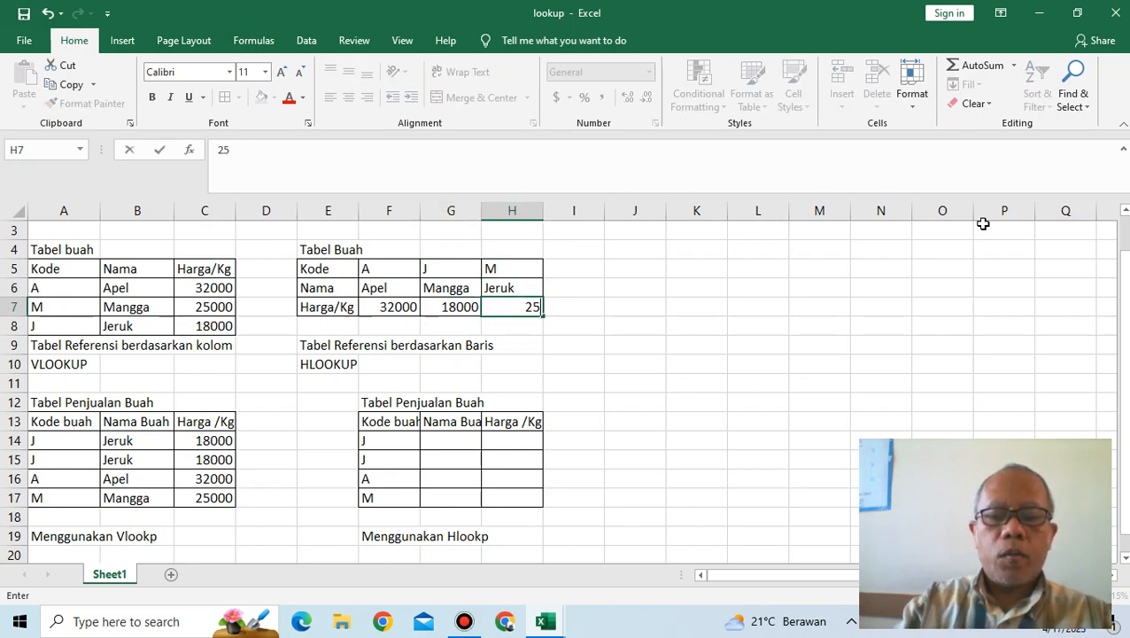
Step: Change the fruit names in the row-based Tabel Buah to Mangga in H6 and Jeruk in G6
key("Up")
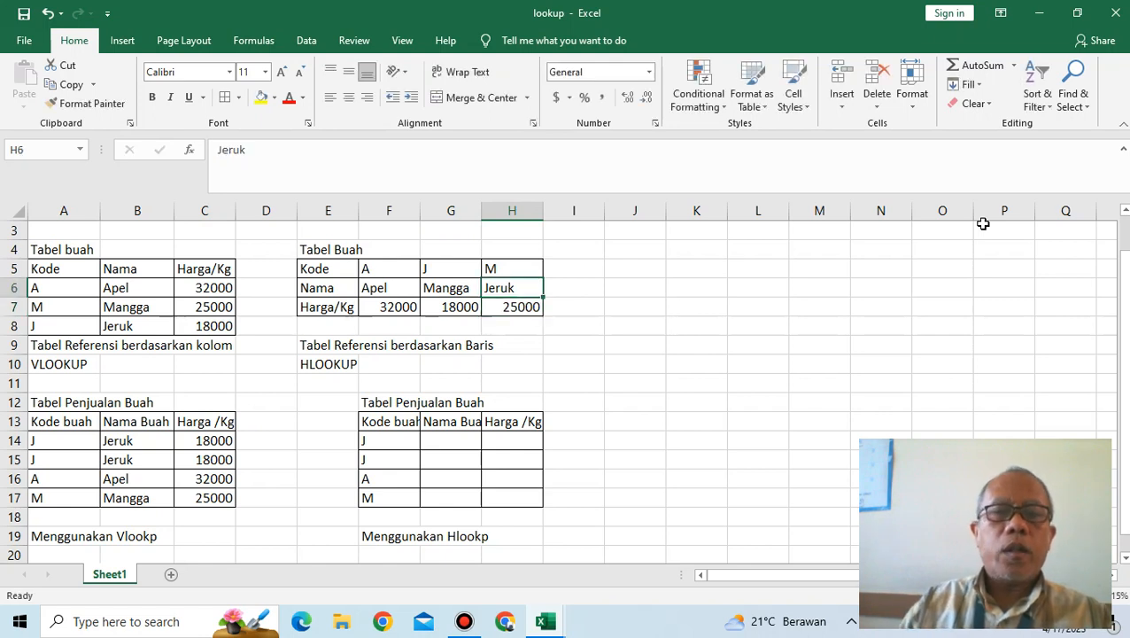
type("Mangga")
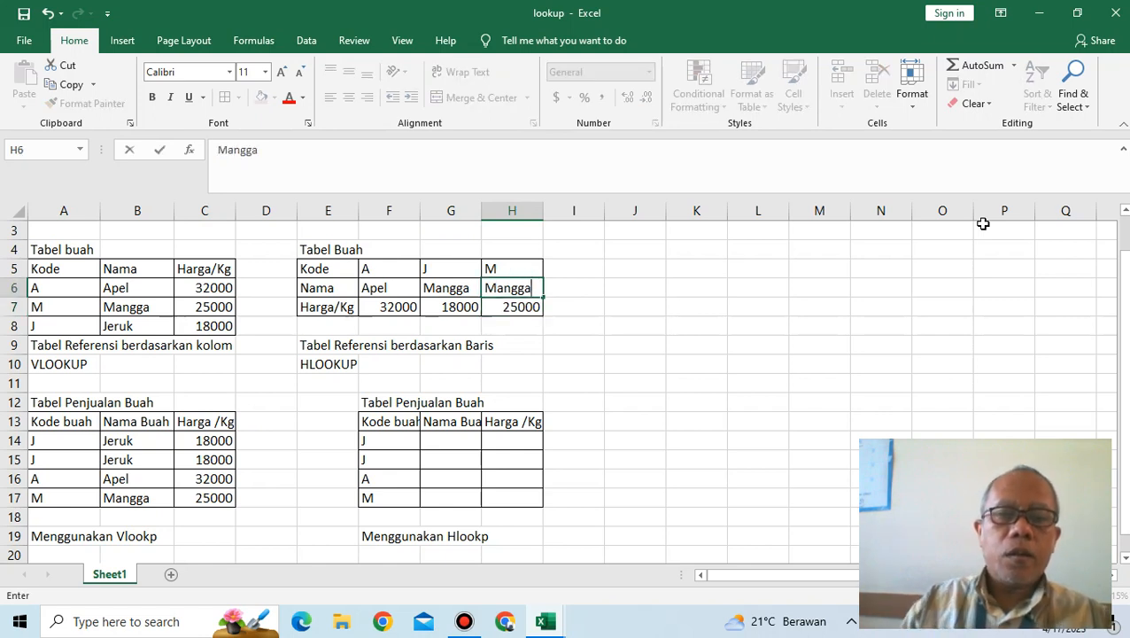
key("Left")
key("Left")
key("Right")
type("Jeruk")
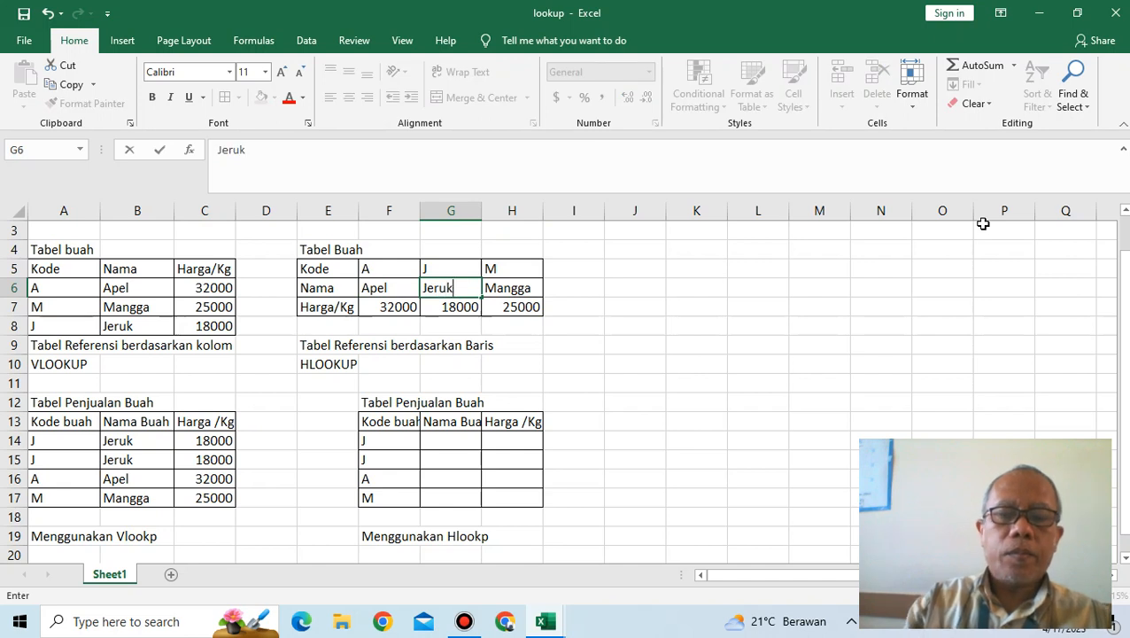
key("Return")
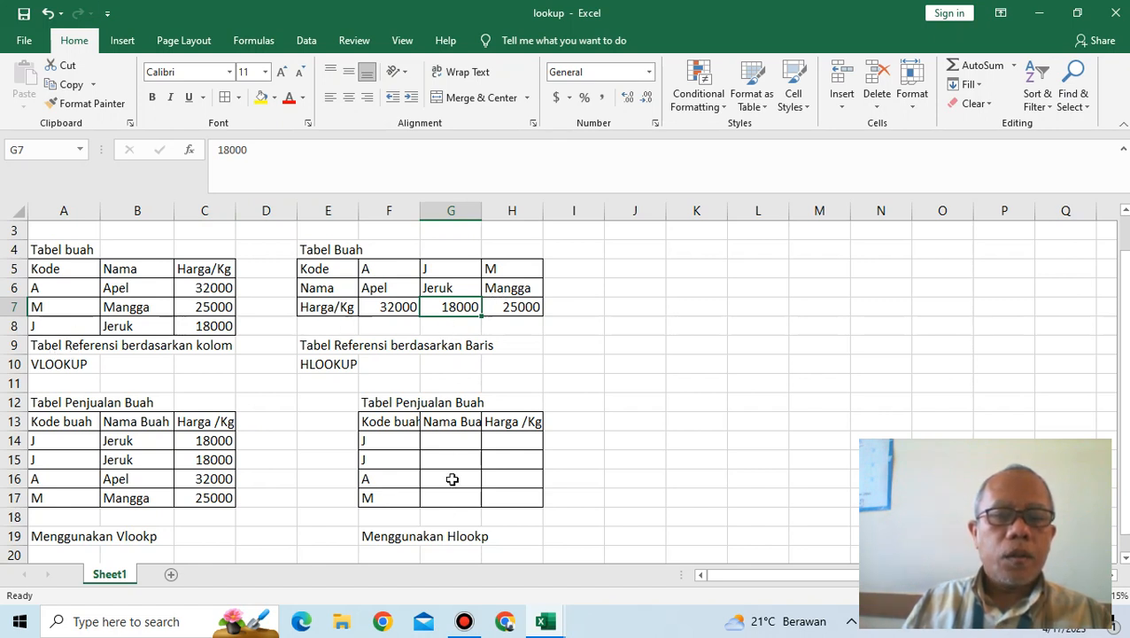
Step: Begin an HLOOKUP formula in G14 with F14 as the lookup value and the absolute range $F$5:$H$7 as the table array
left_click(457, 441)
type("=h")
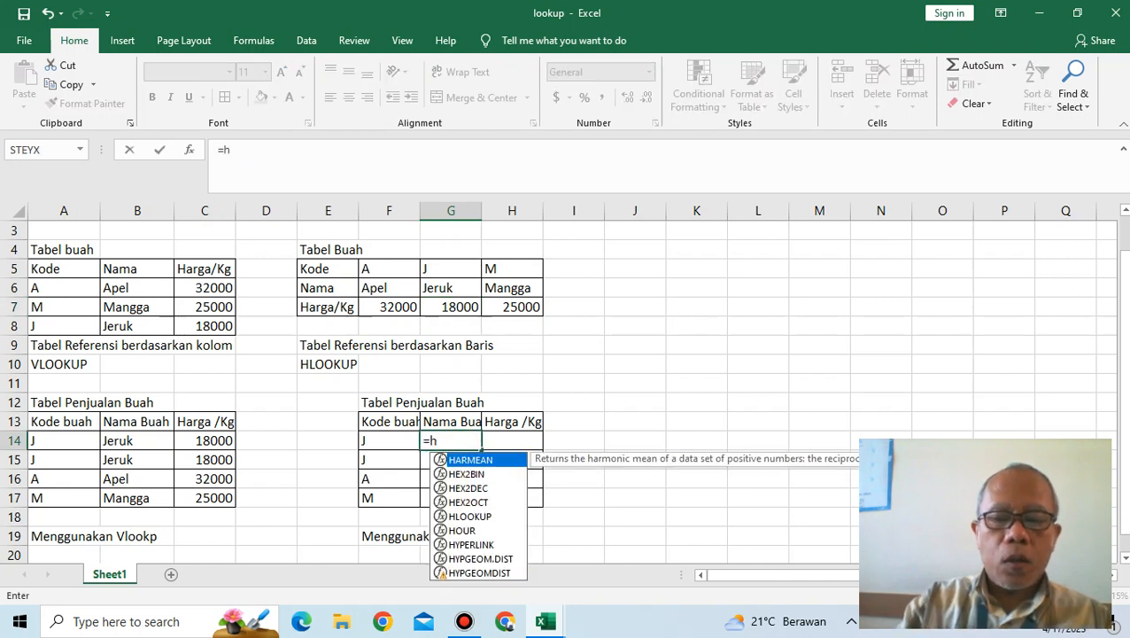
type("lookup")
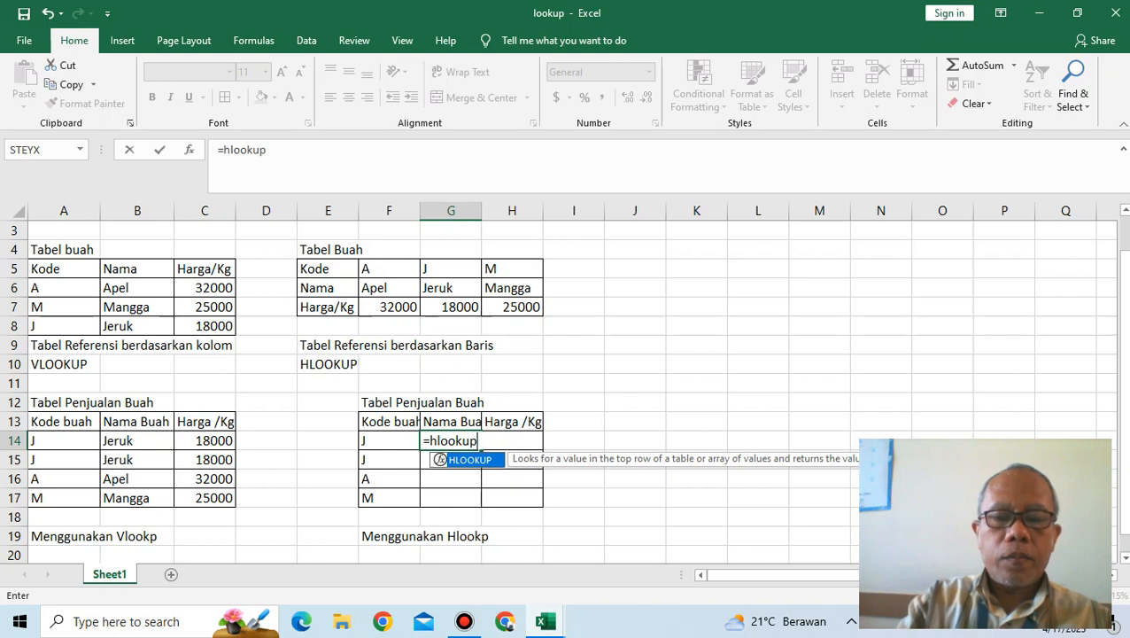
type("(")
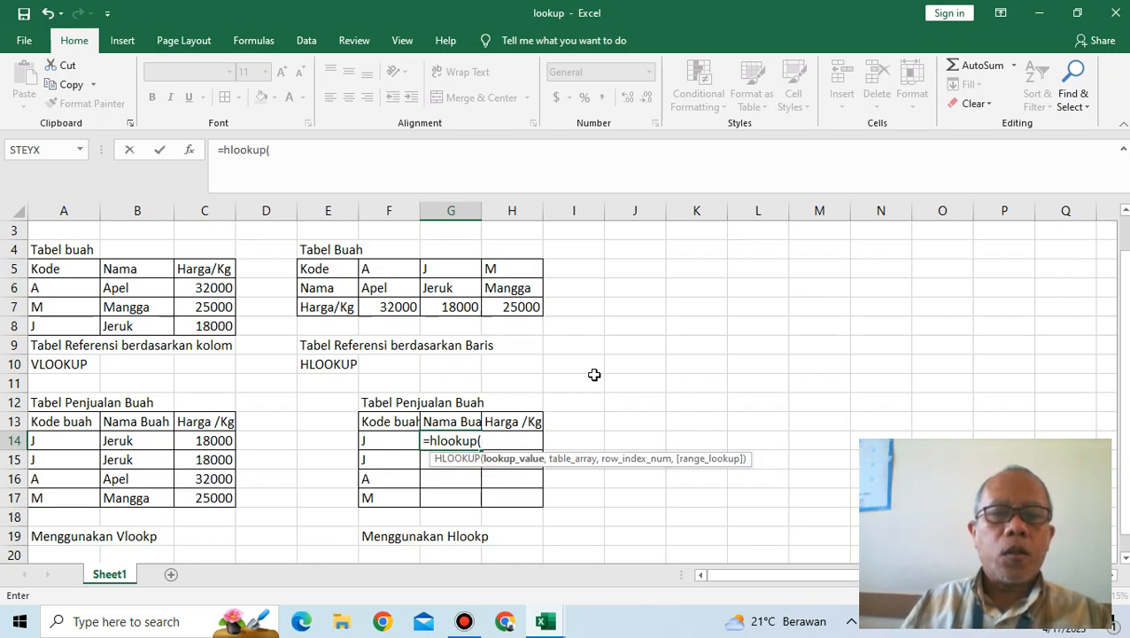
left_click(386, 440)
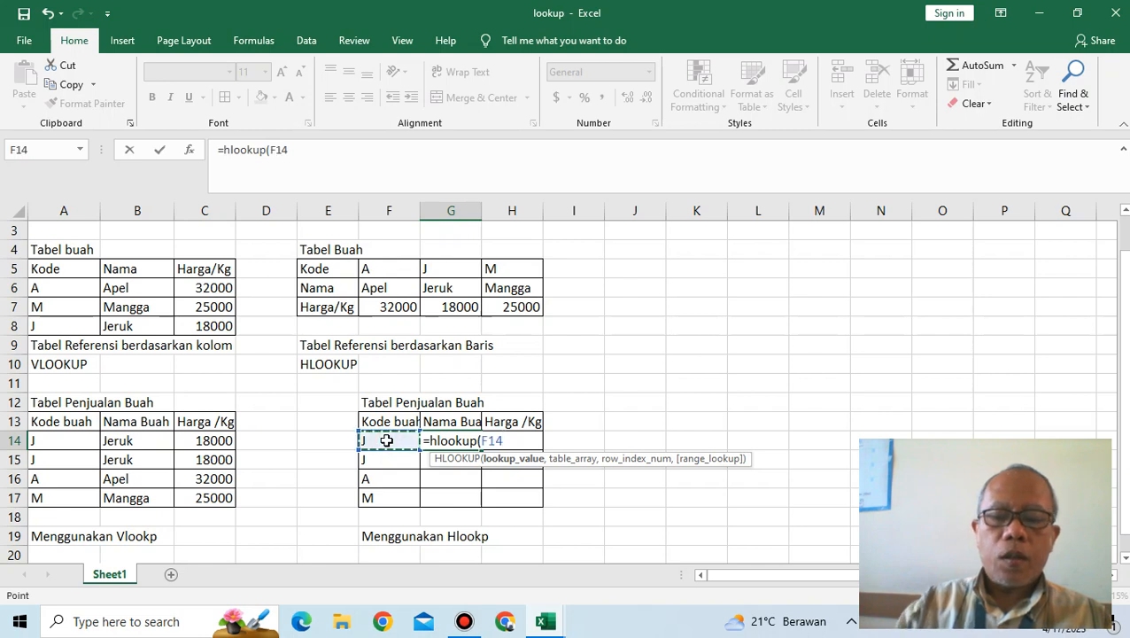
type(",")
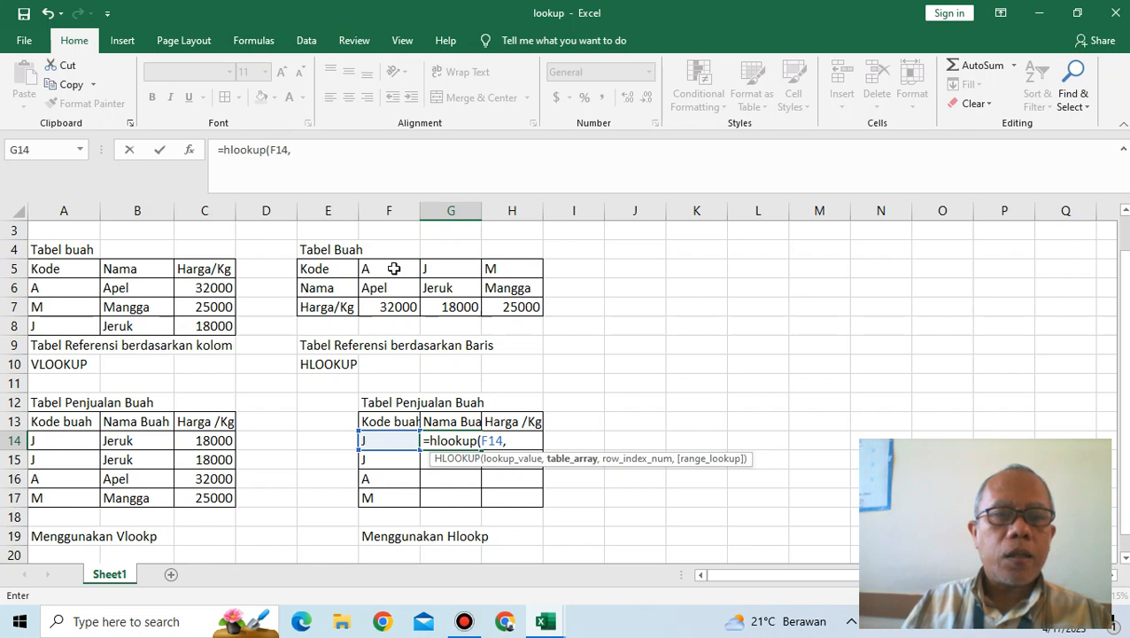
left_click_drag(394, 269, 505, 303)
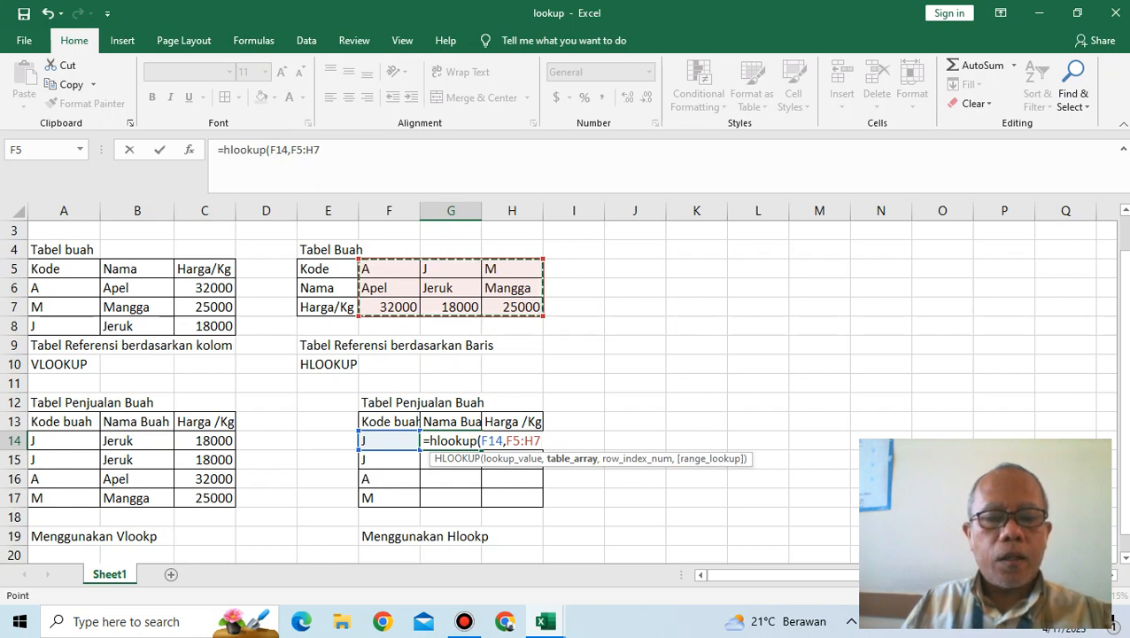
key("F4")
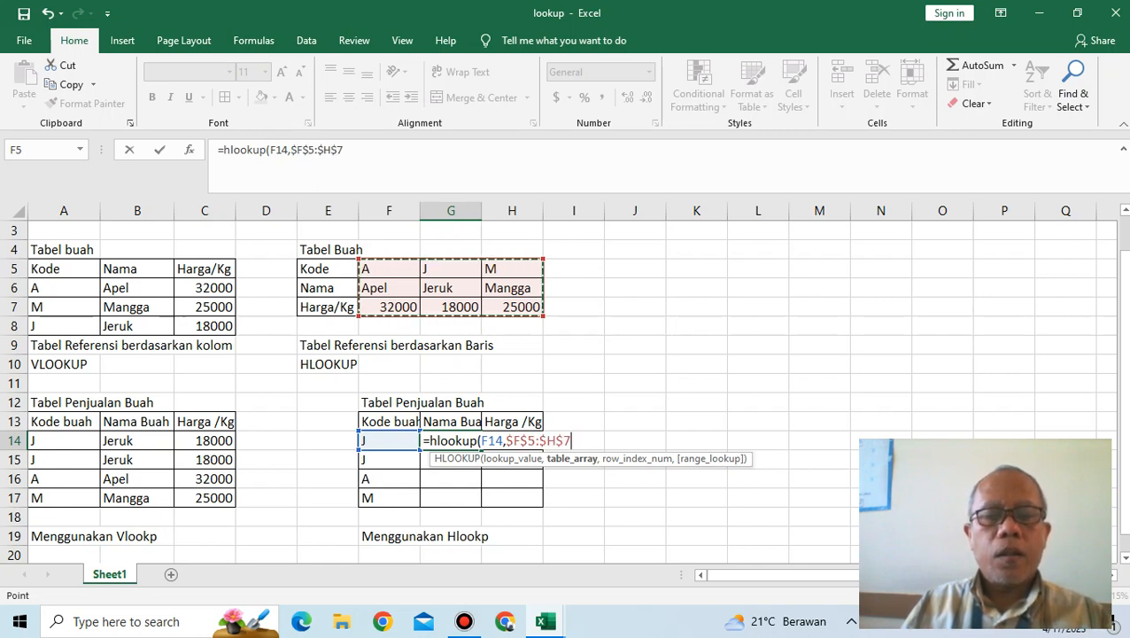
Step: Complete the HLOOKUP formula in G14 with row index 2 and range lookup 1, and fill it down through G17
type(",")
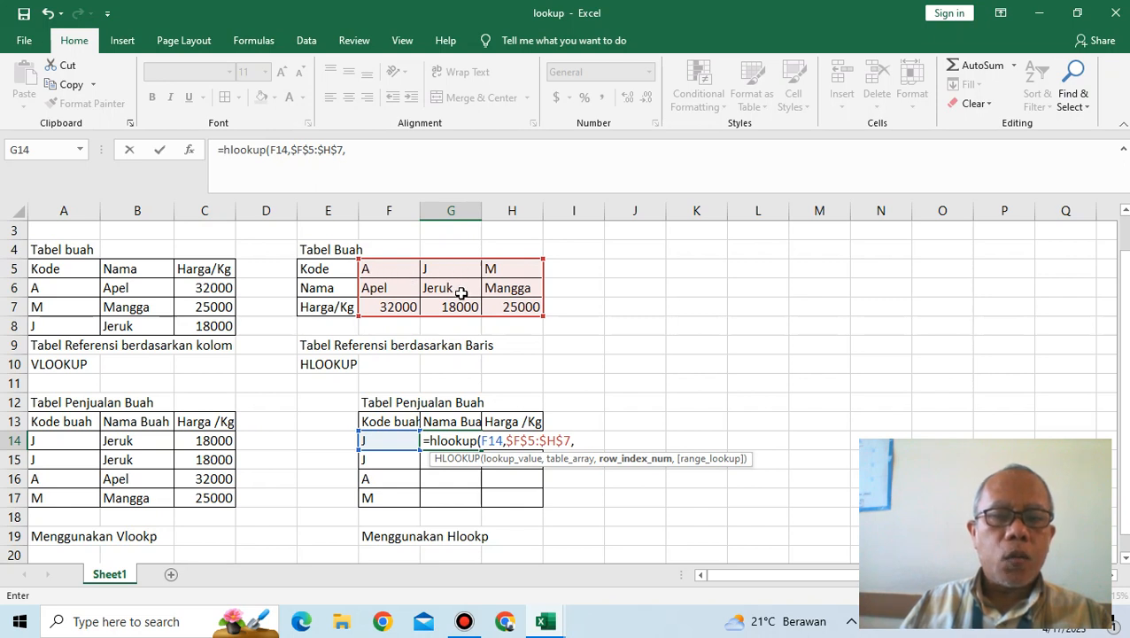
type("2")
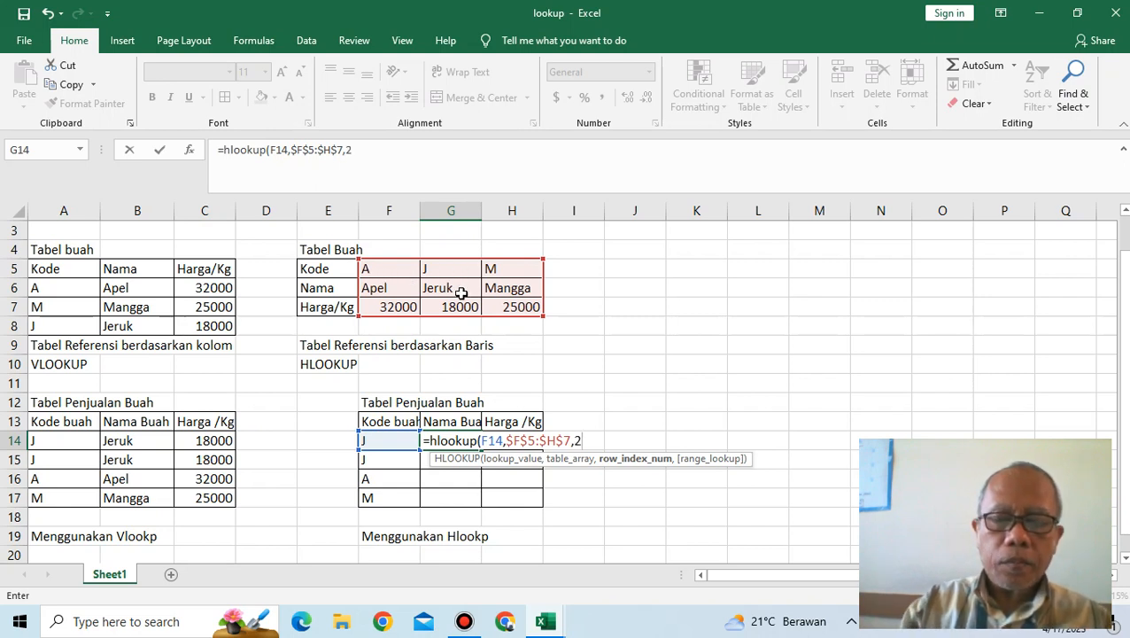
type(",")
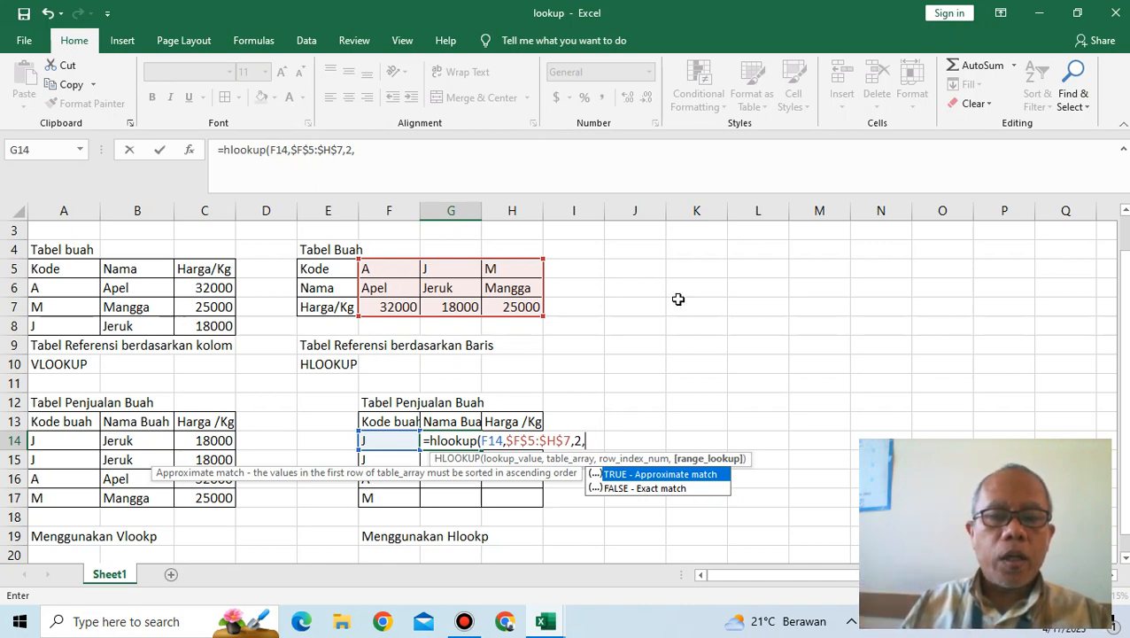
type("1")
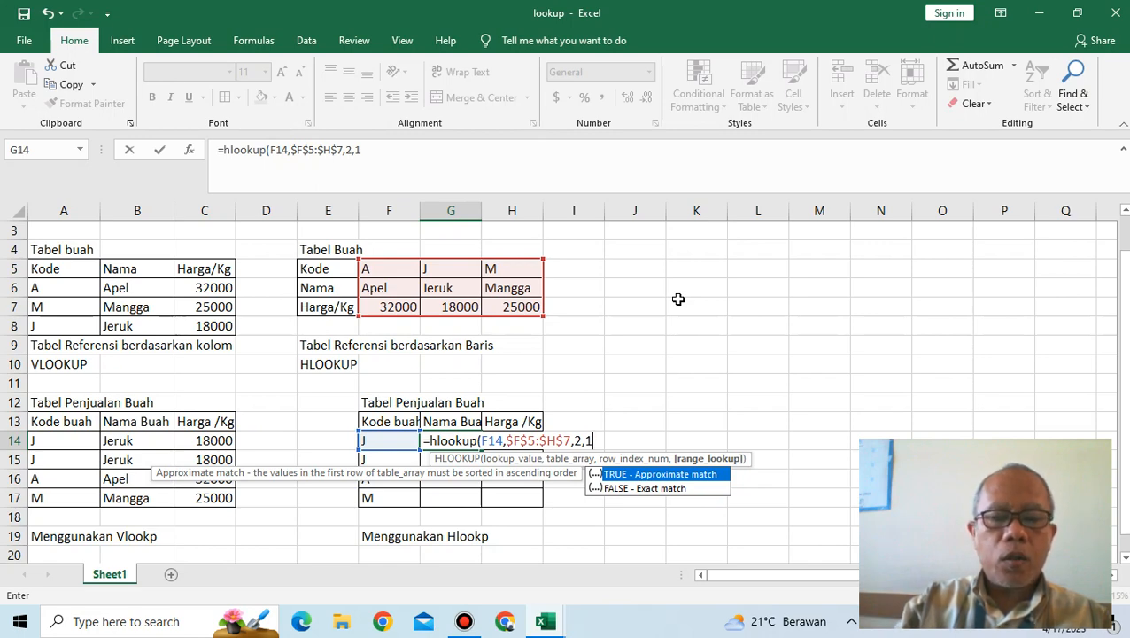
type(")")
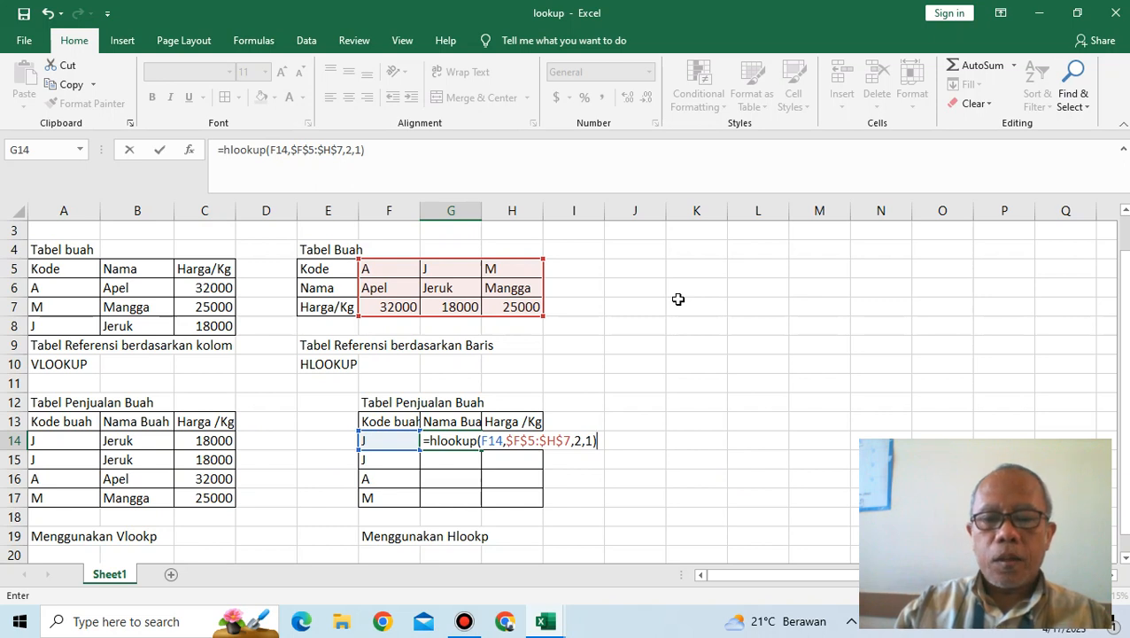
key("Return")
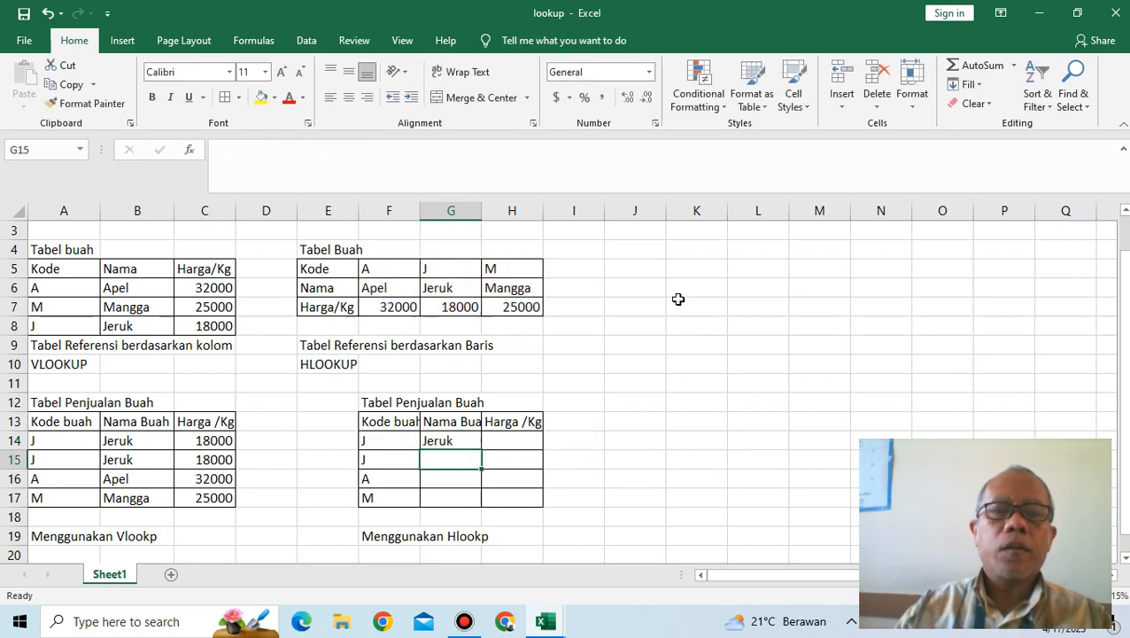
left_click(457, 442)
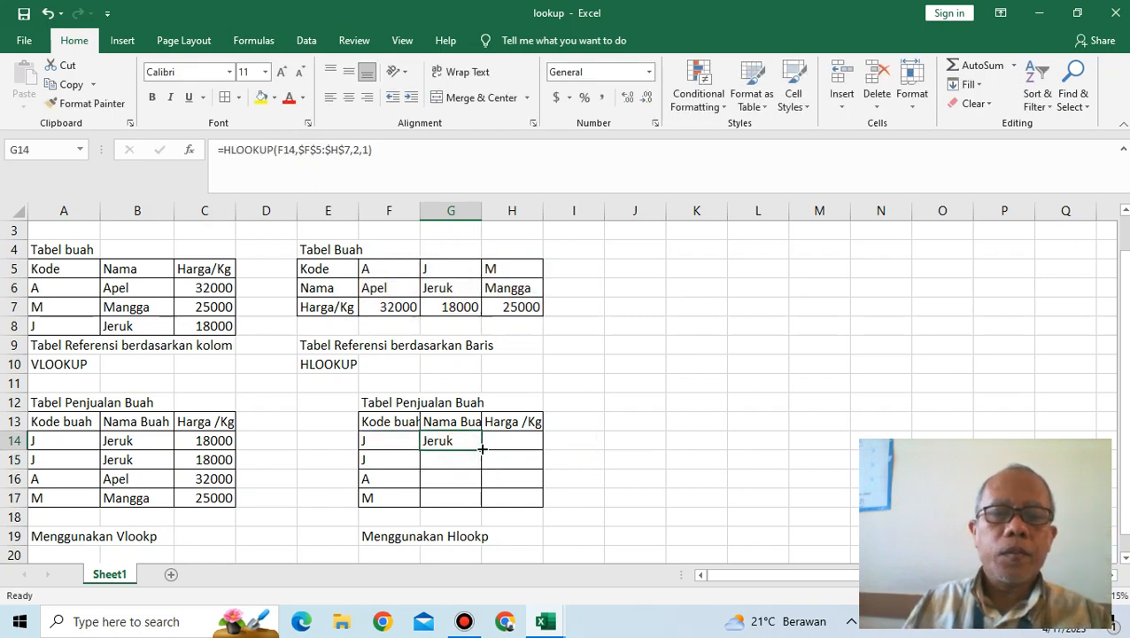
left_click_drag(481, 447, 481, 505)
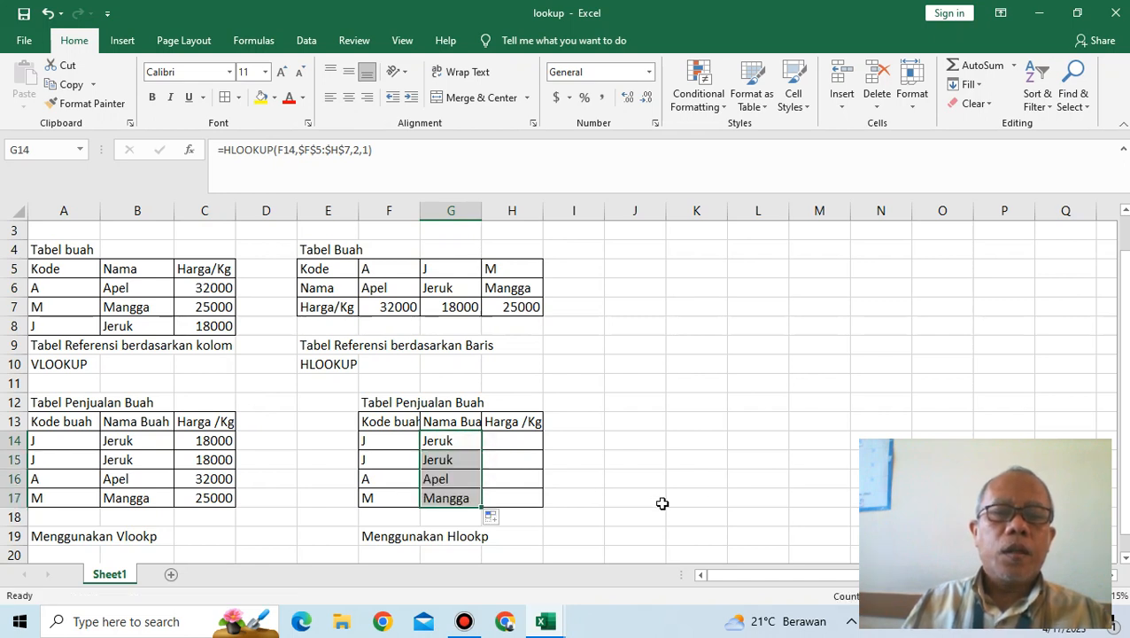
Step: Begin an HLOOKUP formula in H14 with F14 as the lookup value and the absolute range $F$5:$H$7 as the table array
left_click(512, 440)
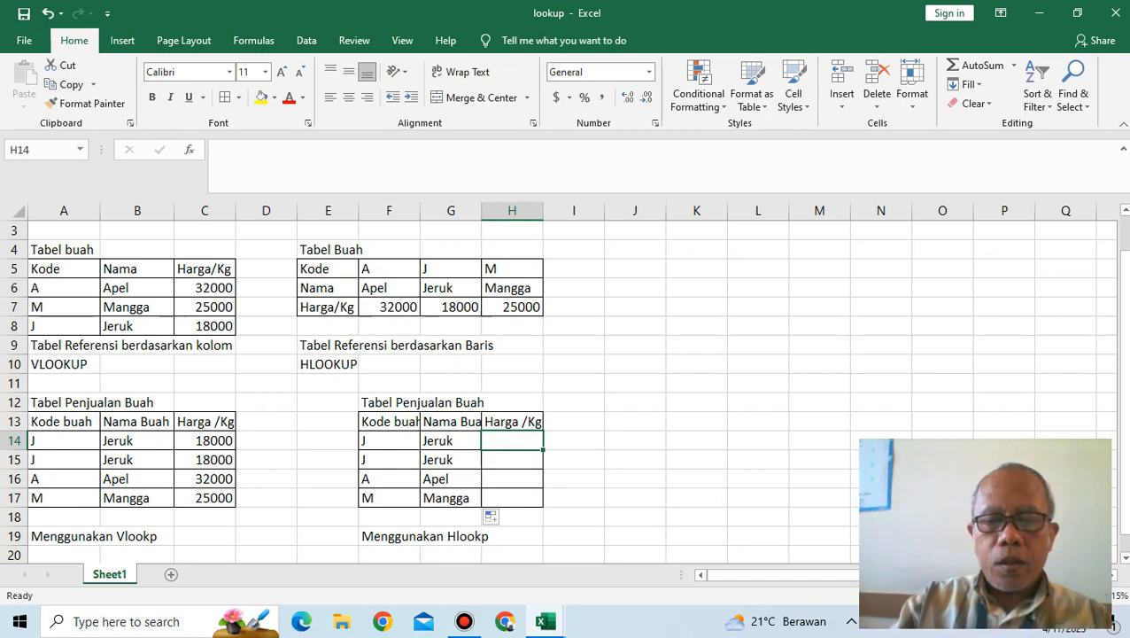
type("=ho")
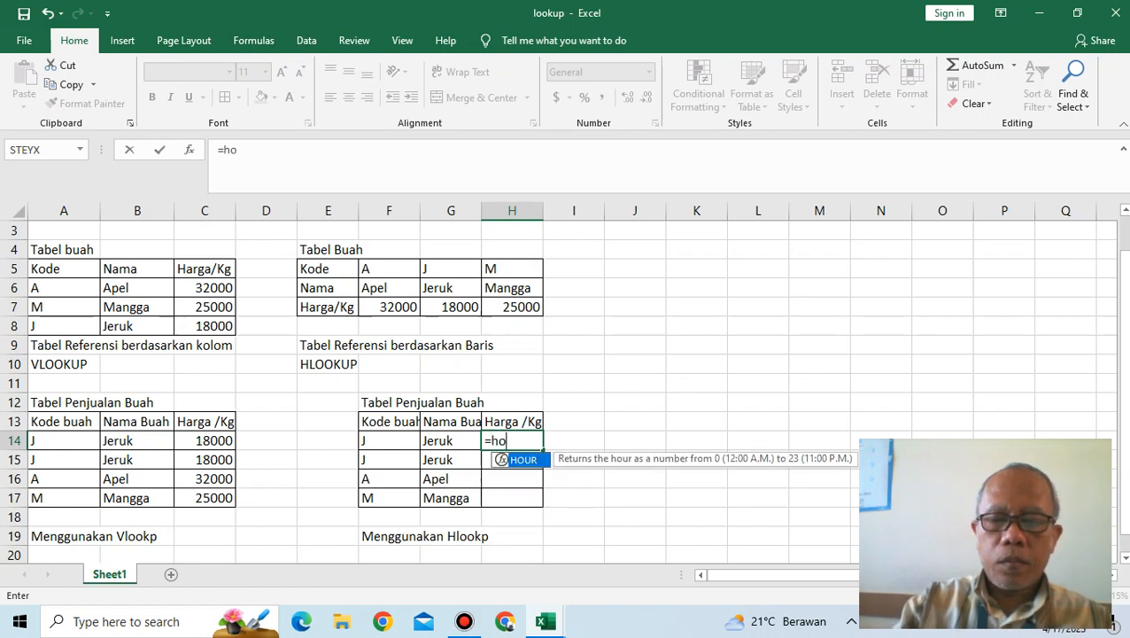
key("BackSpace")
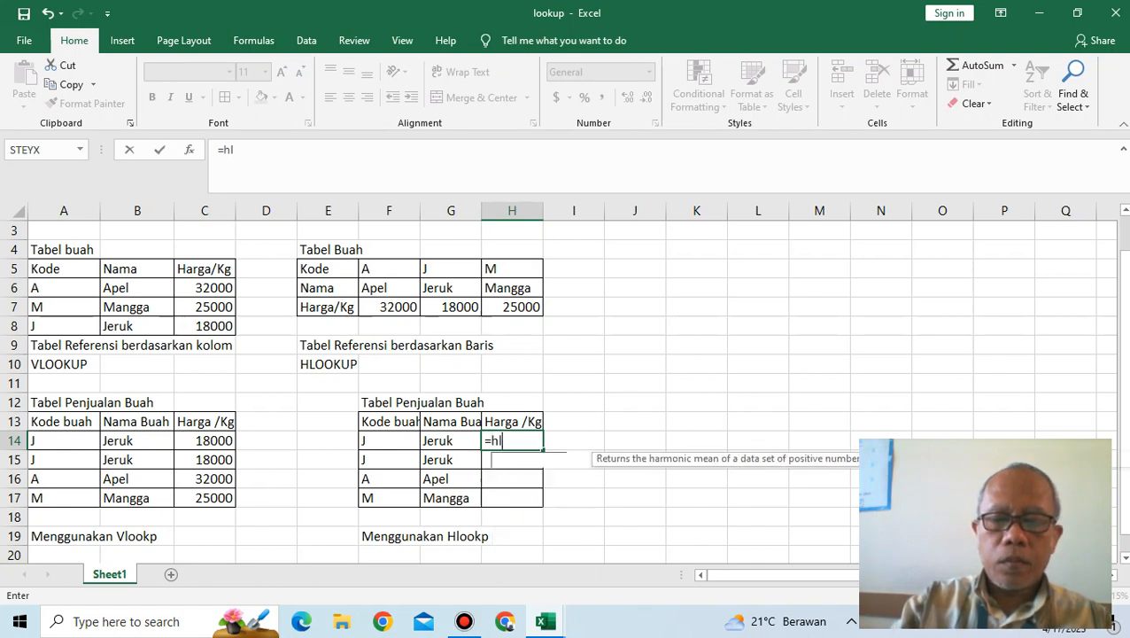
type("lookup")
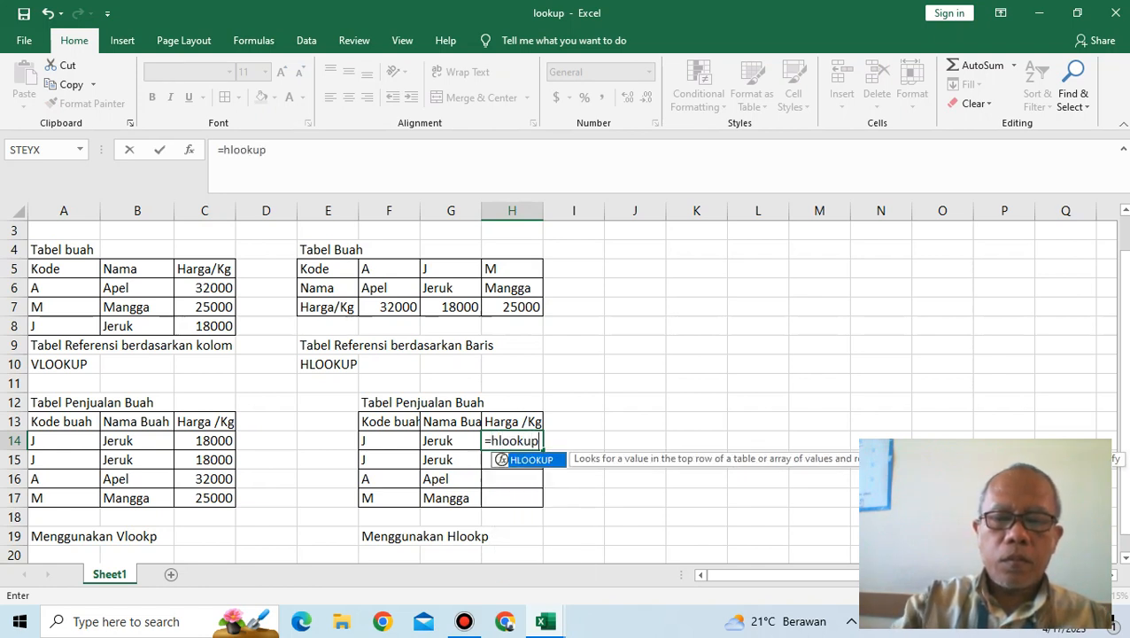
type("(")
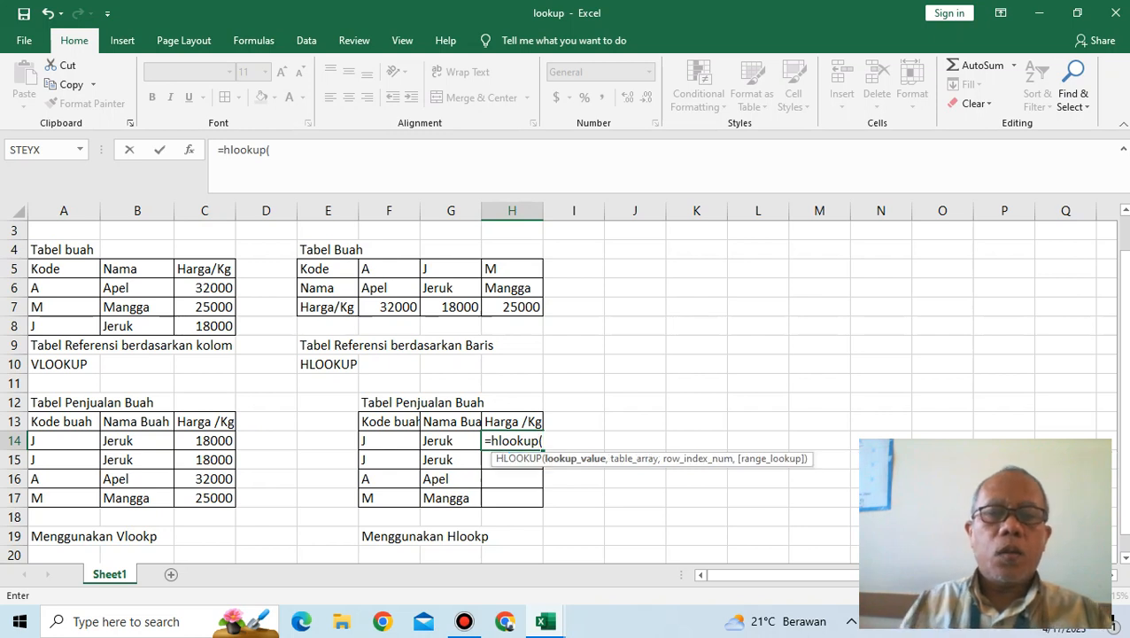
left_click(386, 440)
type(",")
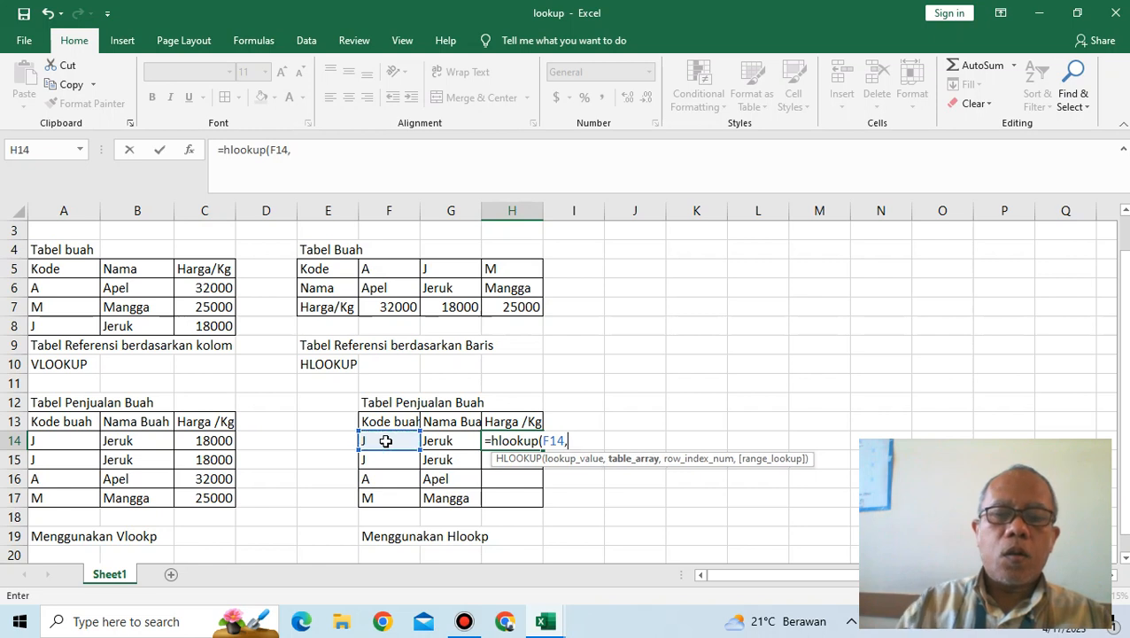
left_click_drag(387, 267, 508, 306)
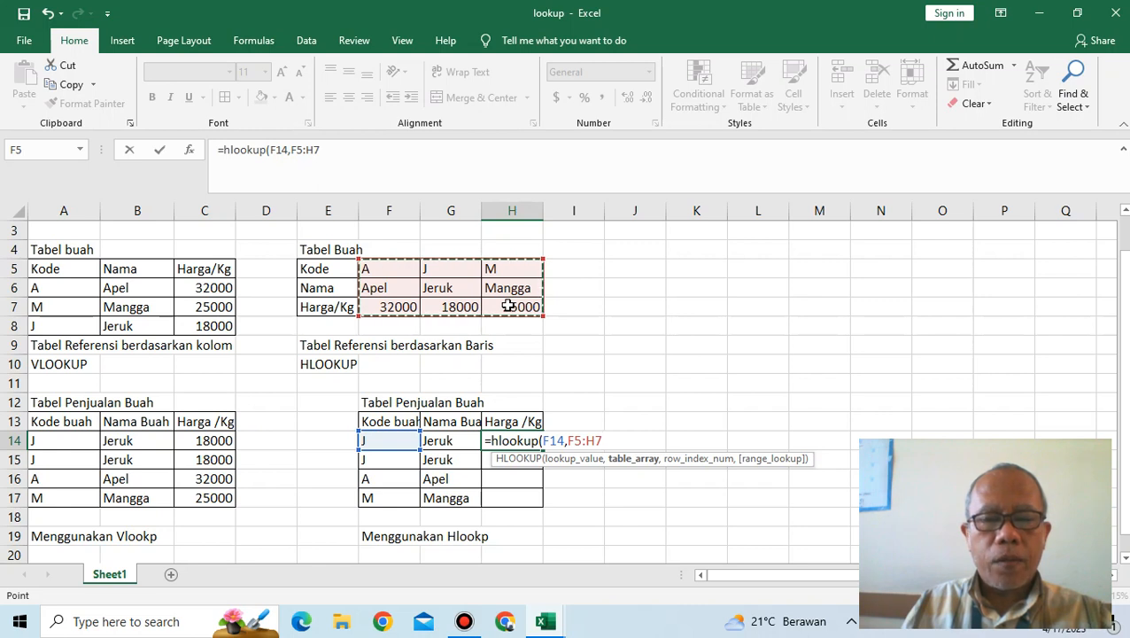
key("F4")
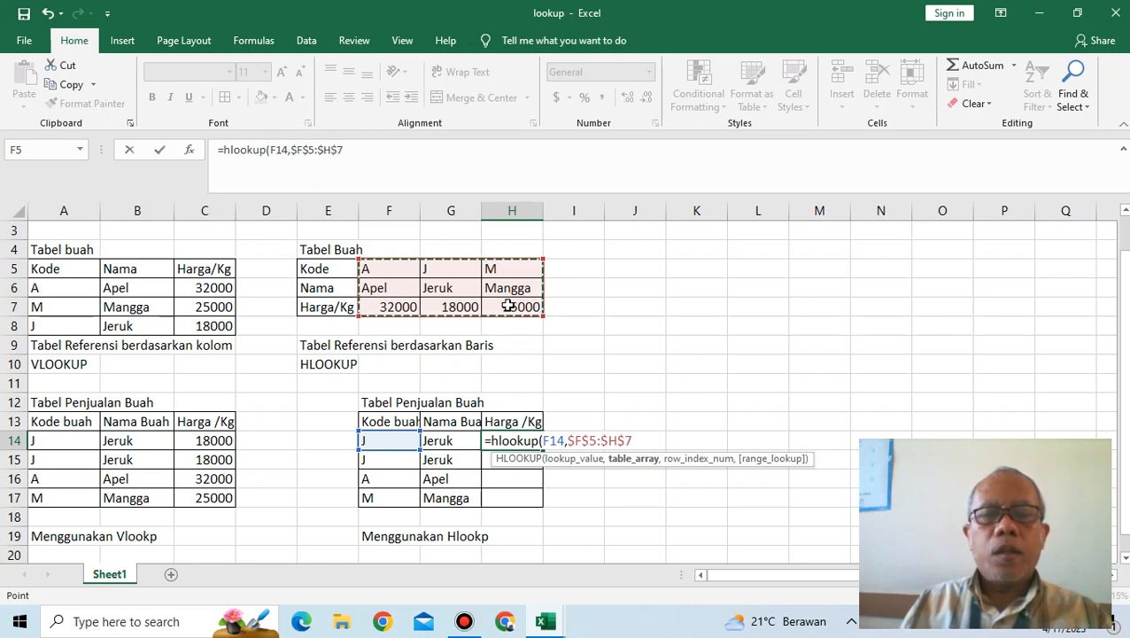
Step: Complete the HLOOKUP formula in H14 with row index 3 and no range lookup argument, and fill it down through H17
type(",")
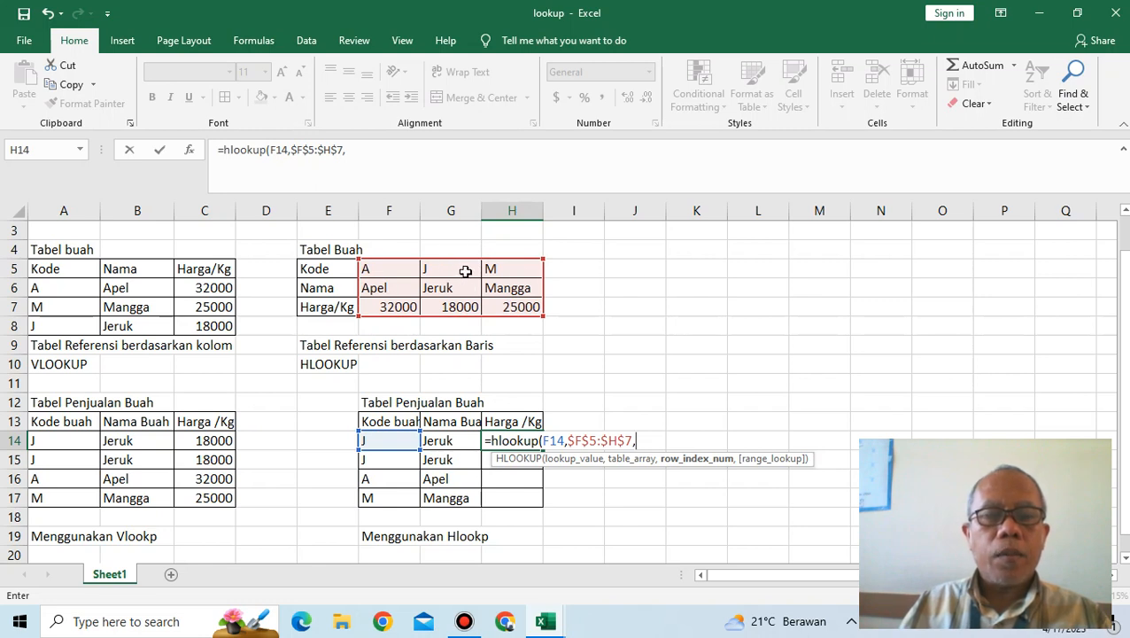
type("3")
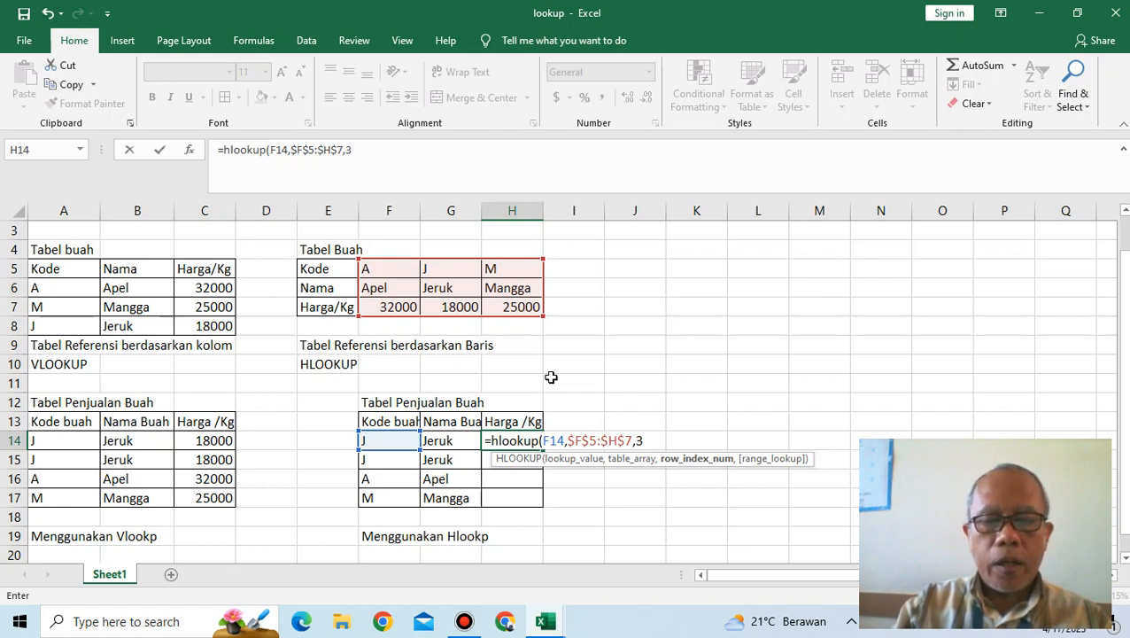
type(")")
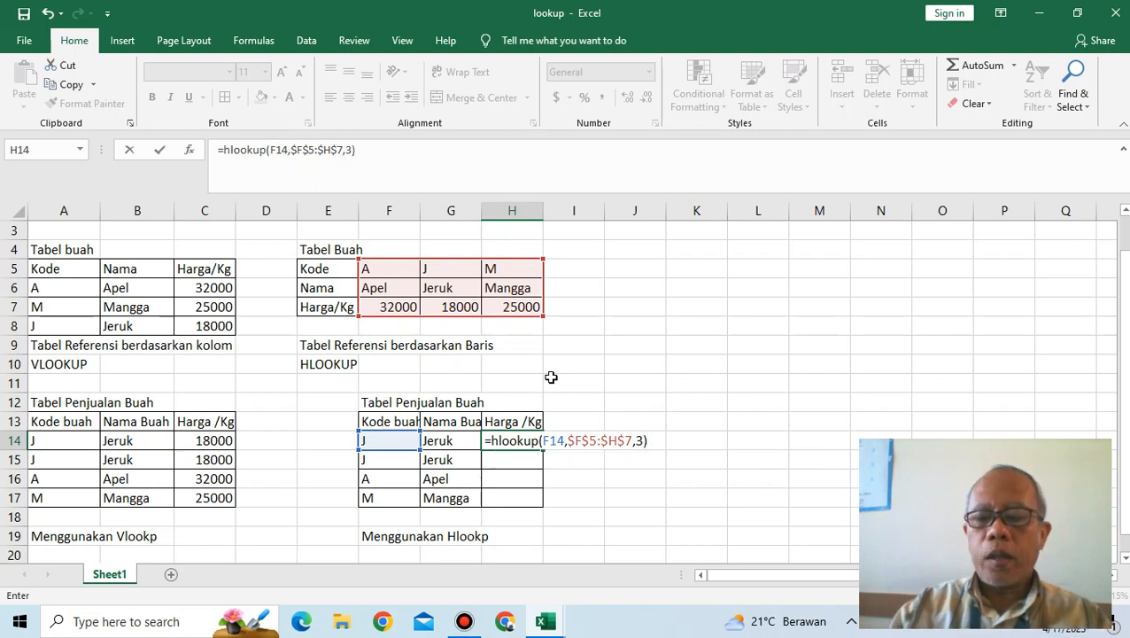
key("Return")
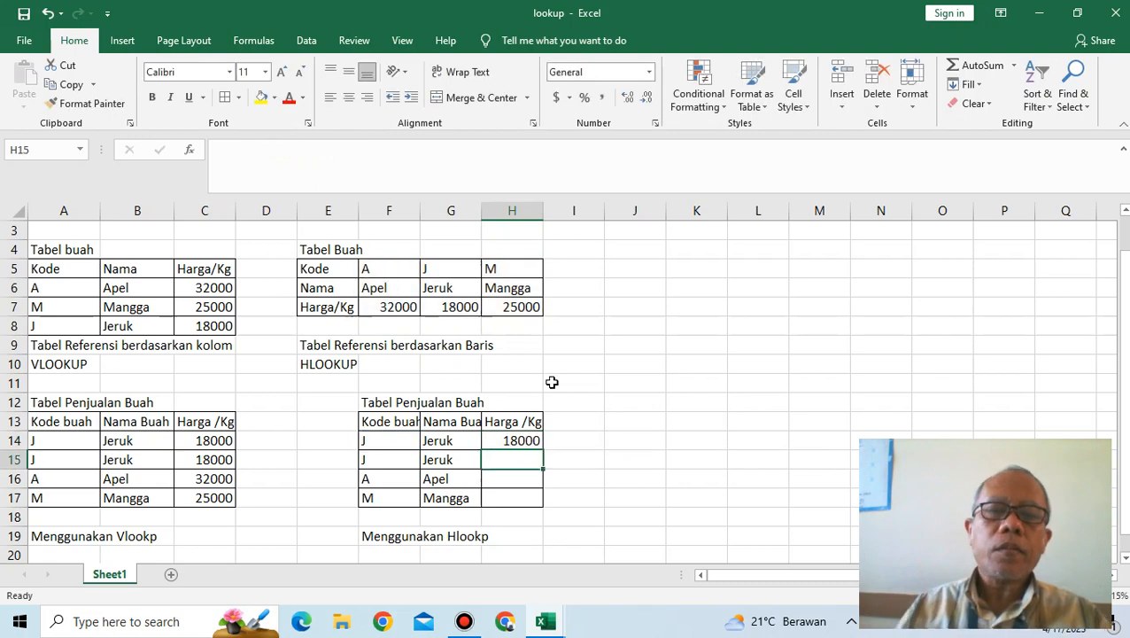
left_click(531, 438)
left_click_drag(544, 448, 538, 507)
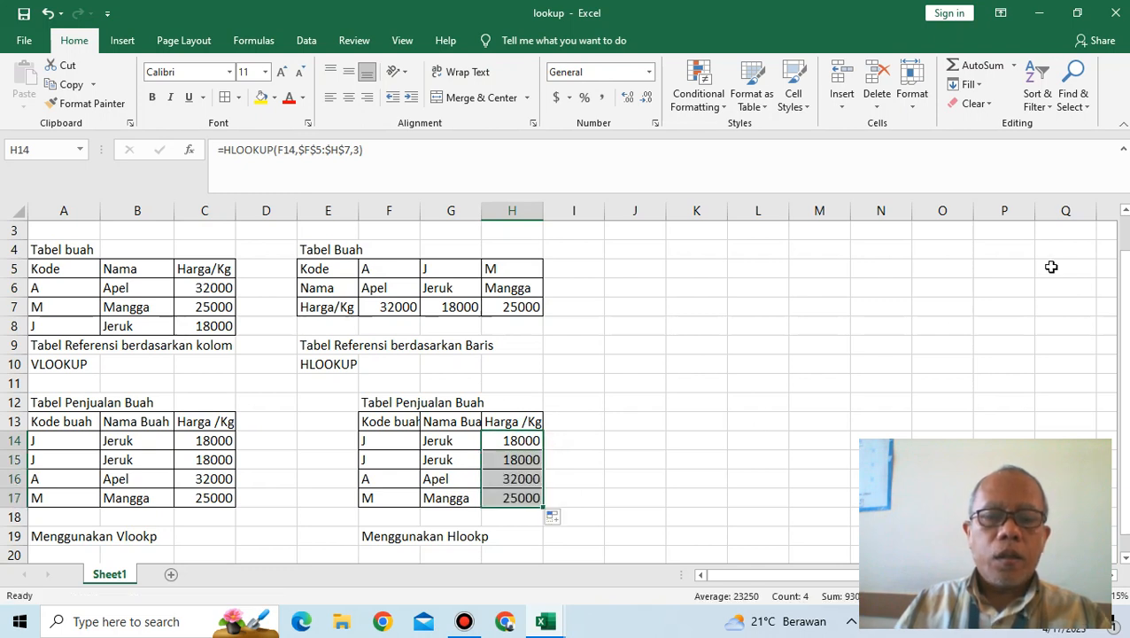